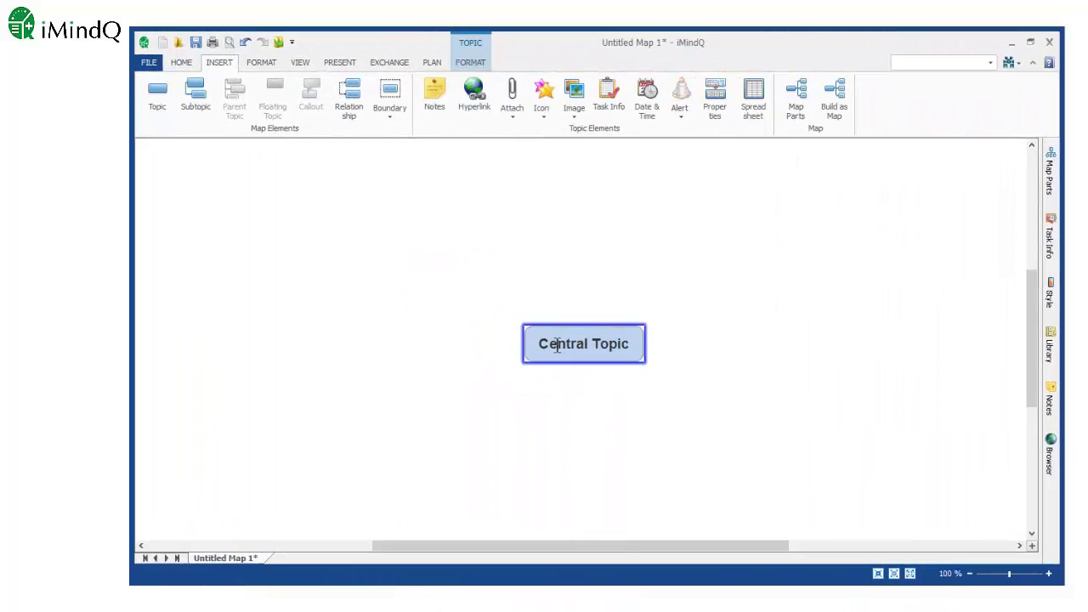
# Step: Title the central topic 'Geological development of the EARTH', with a line break after 'development'
pyautogui.write('Geologi')
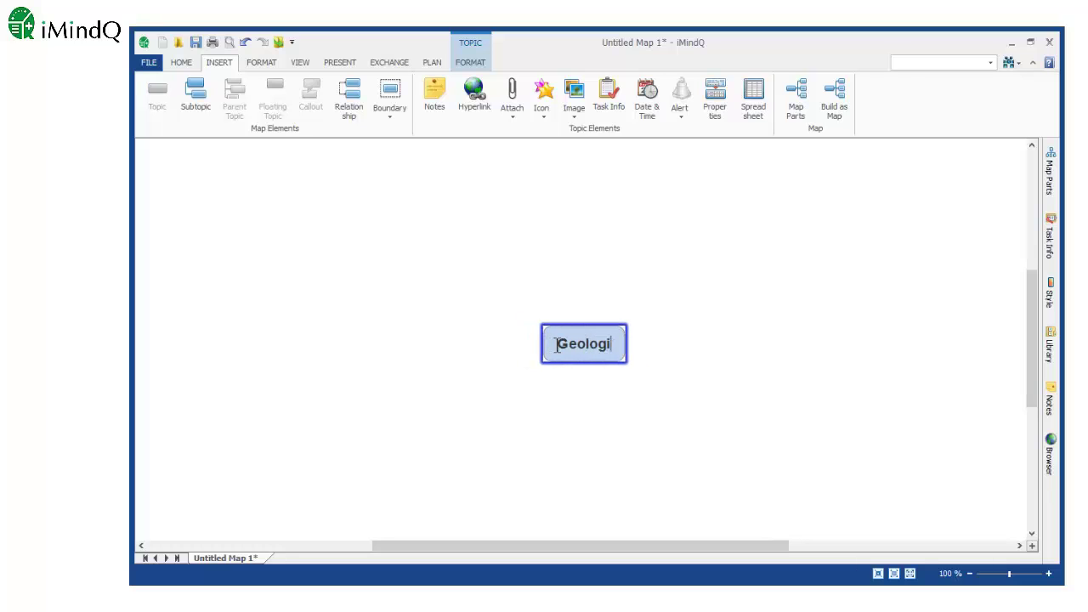
pyautogui.write('cal devel')
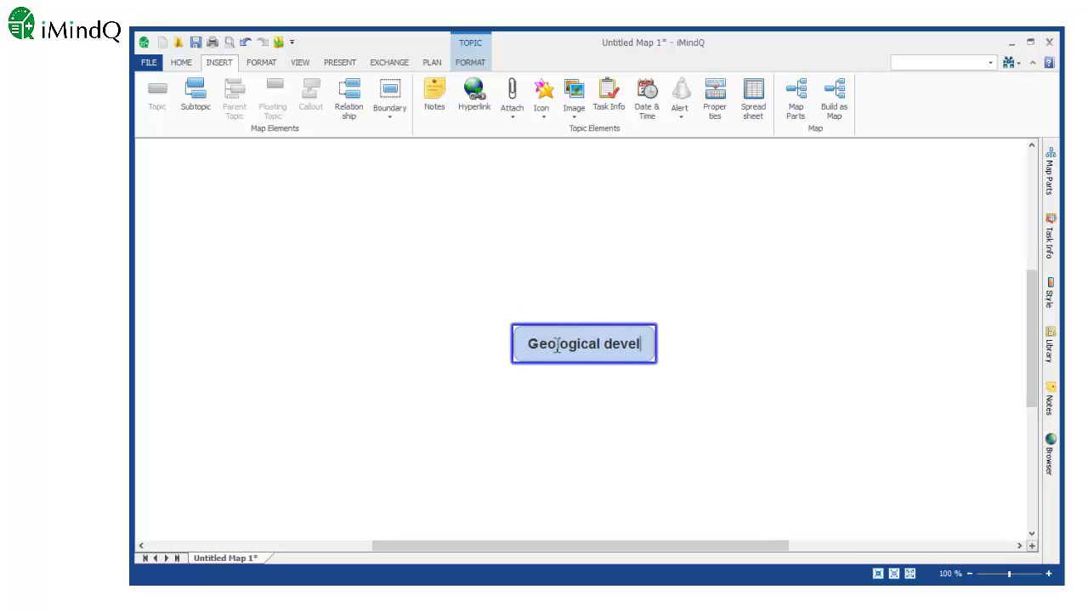
pyautogui.write('opment of the')
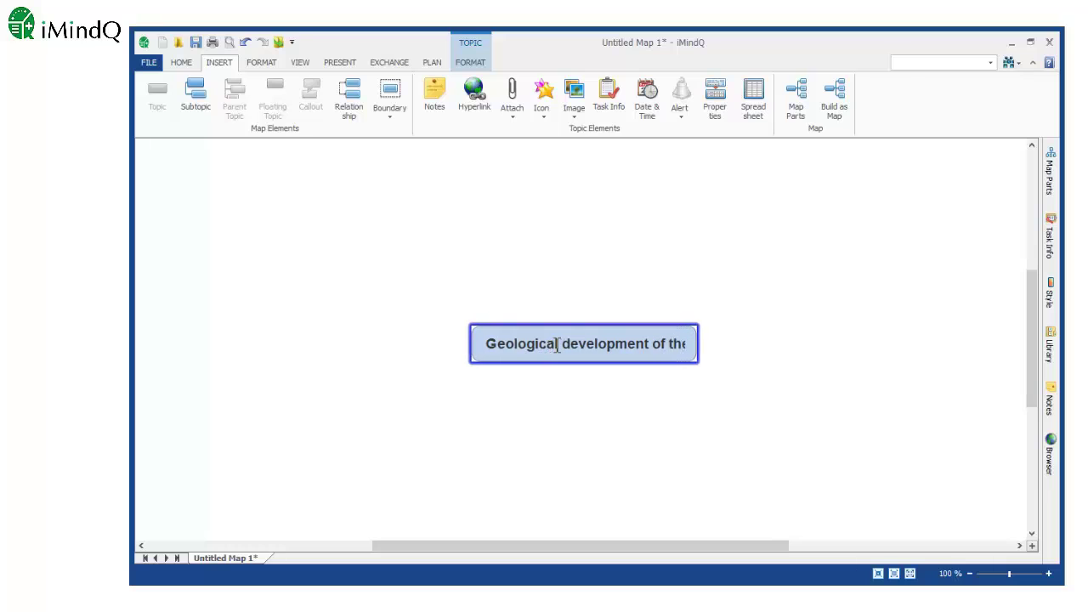
pyautogui.write(' EARTH')
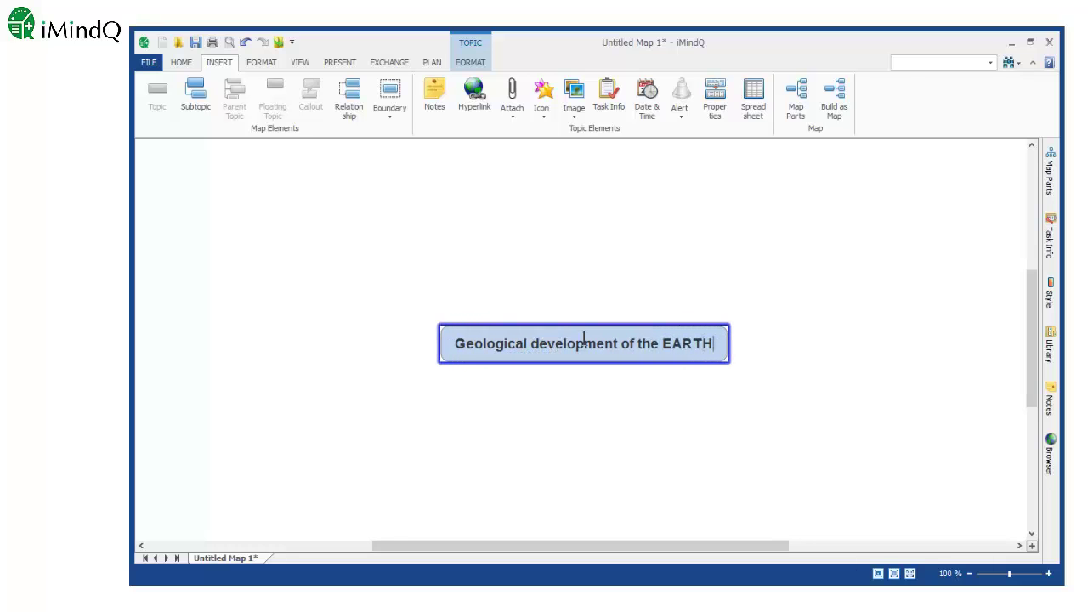
pyautogui.hotkey('shift', 'Return')
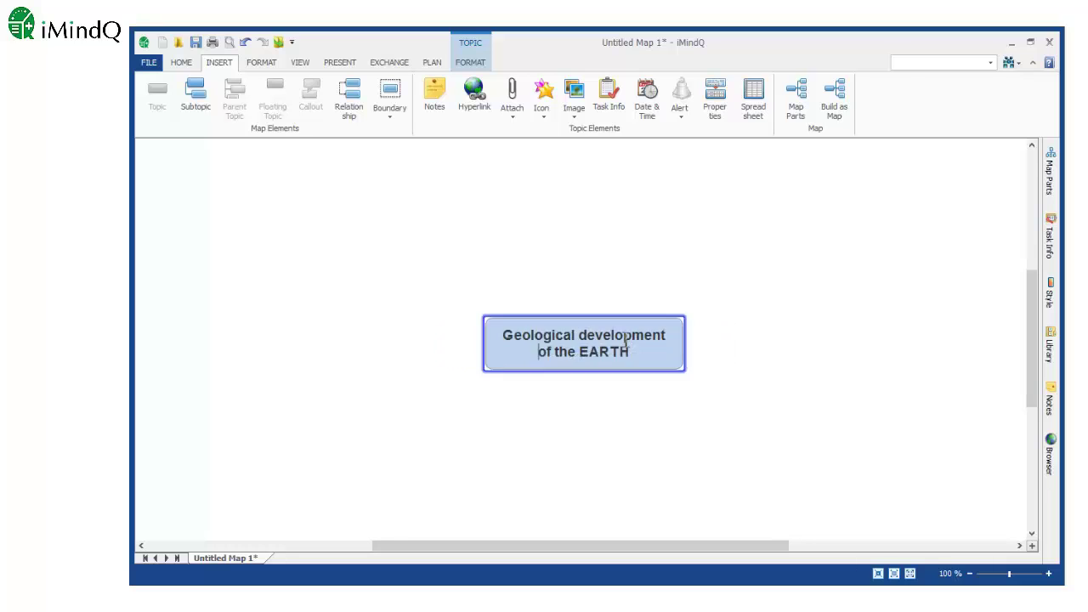
# Step: Change the central topic's text to the Bradley Hand ITC font
pyautogui.moveTo(519, 332); pyautogui.dragTo(633, 352)
pyautogui.click(182, 62)
pyautogui.write('Bradley Hand ITC')
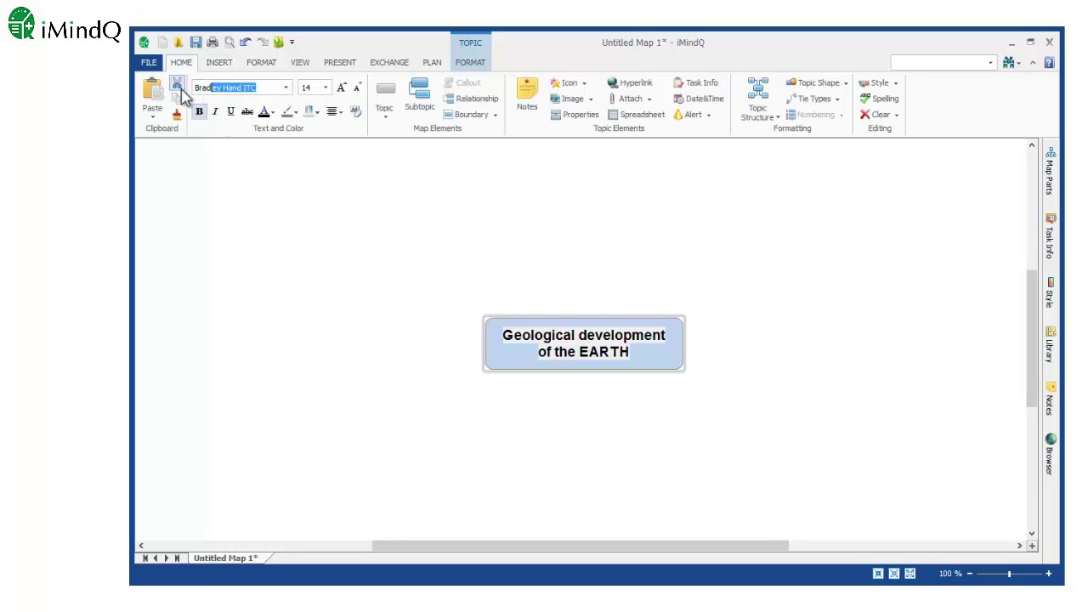
pyautogui.press('Return')
pyautogui.click(471, 209)
# Step: Set the central topic's fill to None, removing its light-blue colour
pyautogui.click(494, 321)
pyautogui.click(470, 62)
pyautogui.click(263, 112)
pyautogui.click(255, 136)
pyautogui.click(474, 277)
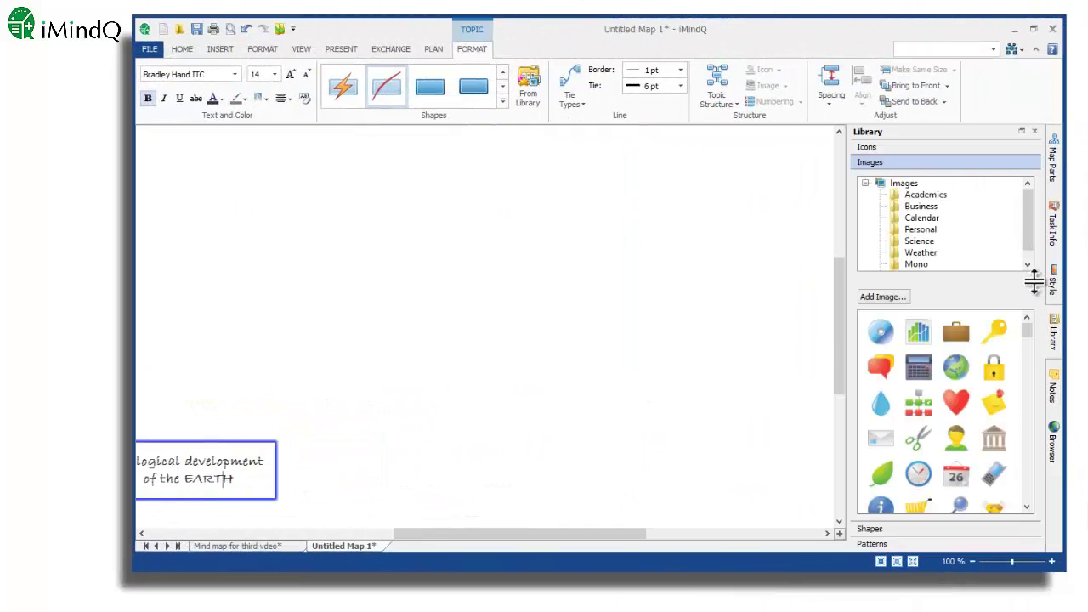
# Step: Import the Earth_globe picture from the Desktop's Images of videos folder into My Imported
pyautogui.moveTo(1027, 240); pyautogui.dragTo(1017, 270)
pyautogui.click(938, 266)
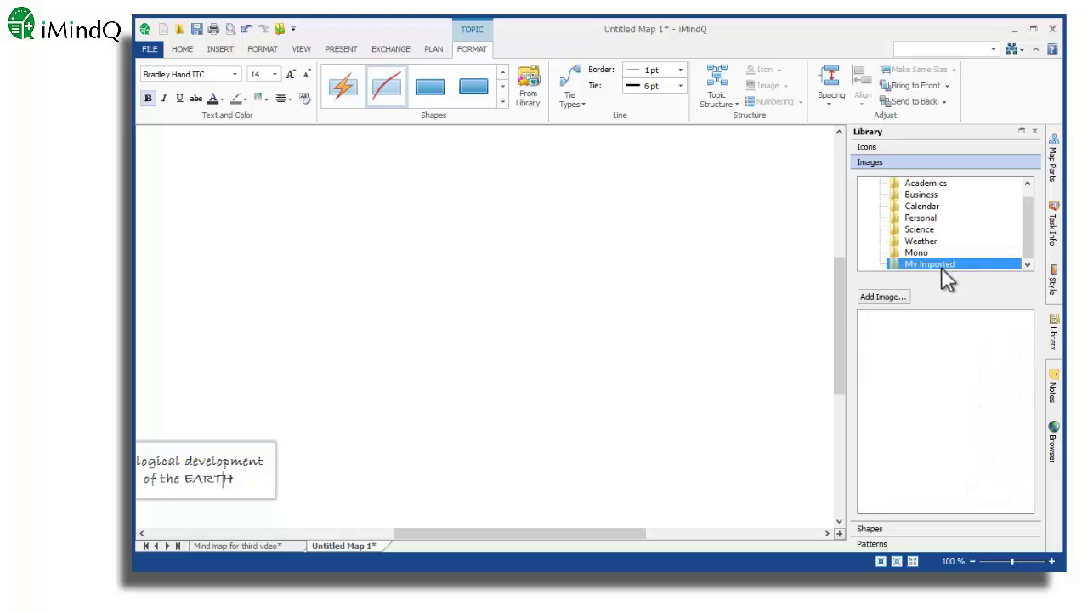
pyautogui.click(880, 306)
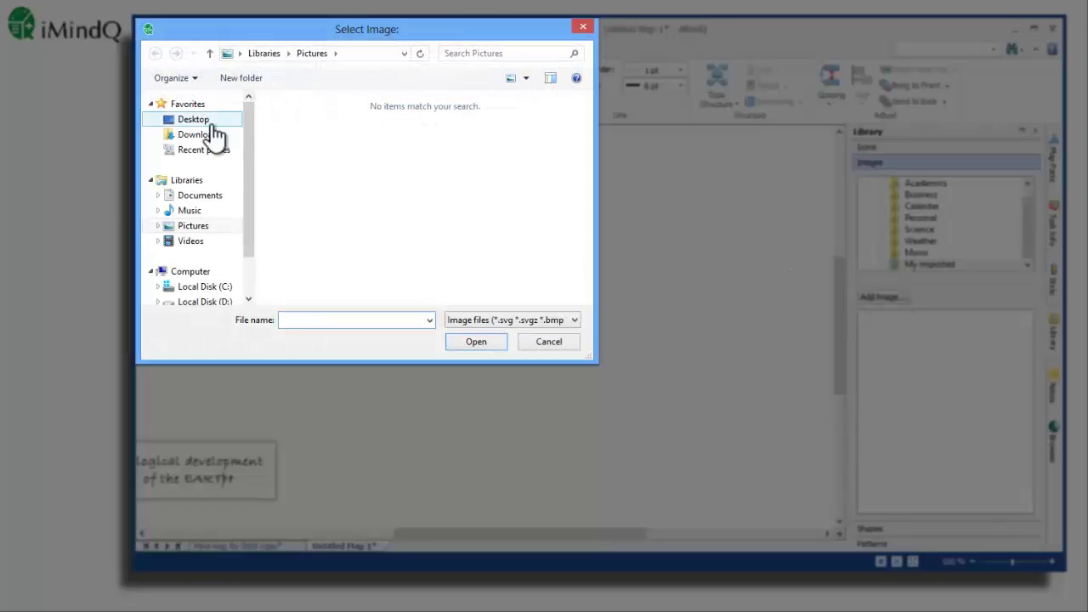
pyautogui.click(203, 120)
pyautogui.doubleClick(377, 268)
pyautogui.click(386, 170)
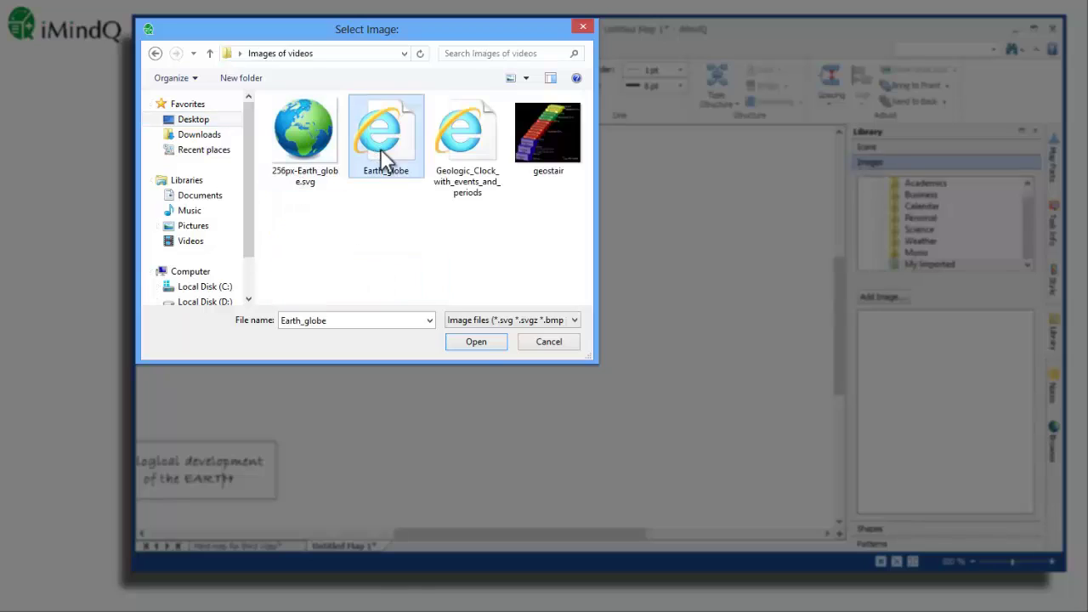
pyautogui.click(474, 341)
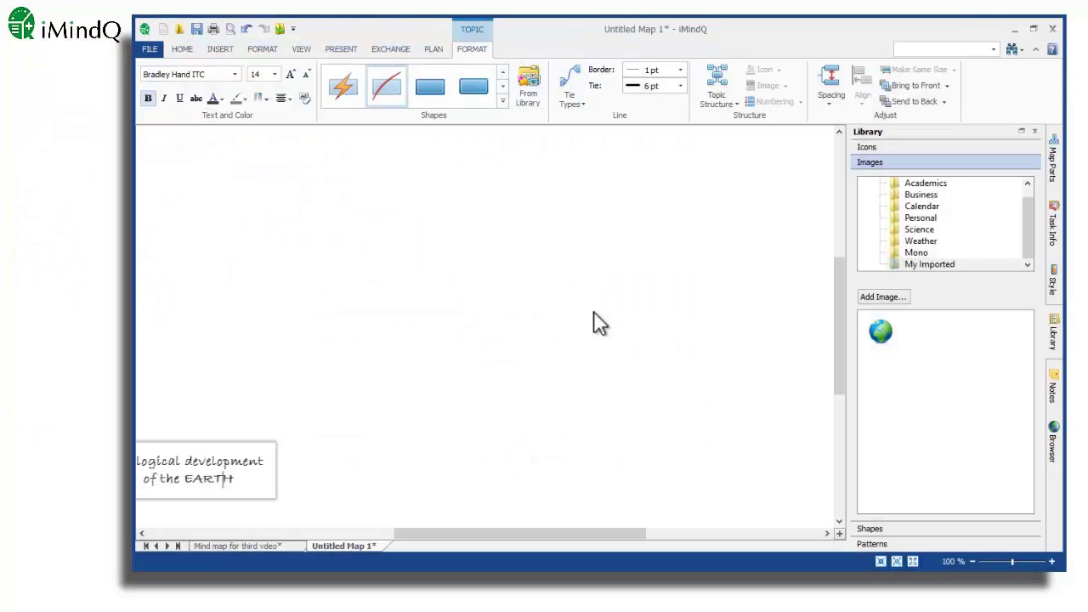
# Step: Drag the globe onto the central topic and set its image placement to Top
pyautogui.moveTo(880, 331); pyautogui.dragTo(846, 351)
pyautogui.moveTo(252, 487); pyautogui.dragTo(254, 488)
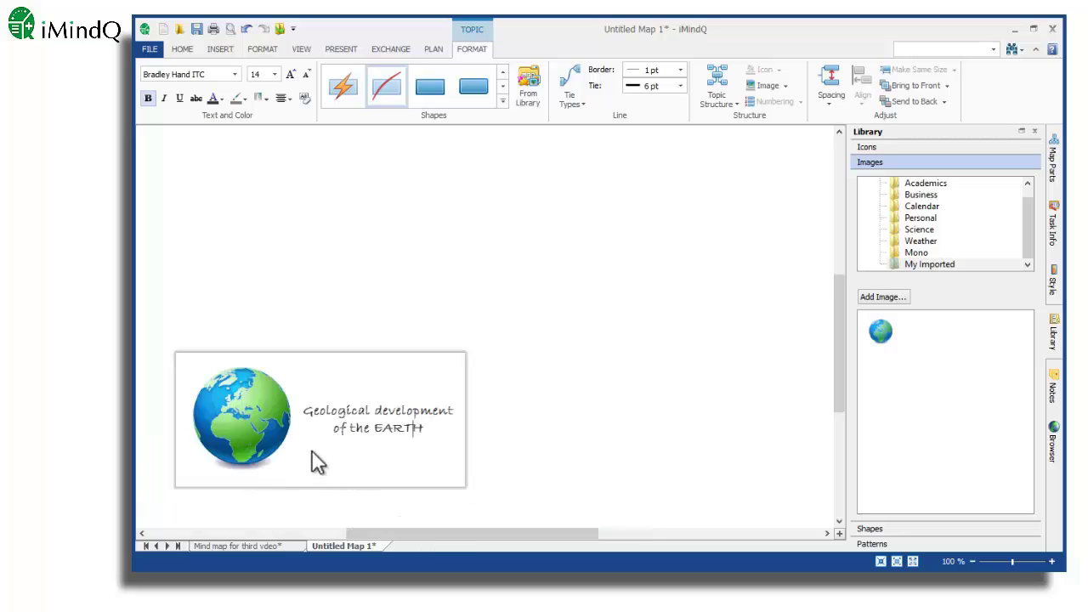
pyautogui.click(270, 413)
pyautogui.rightClick(269, 411)
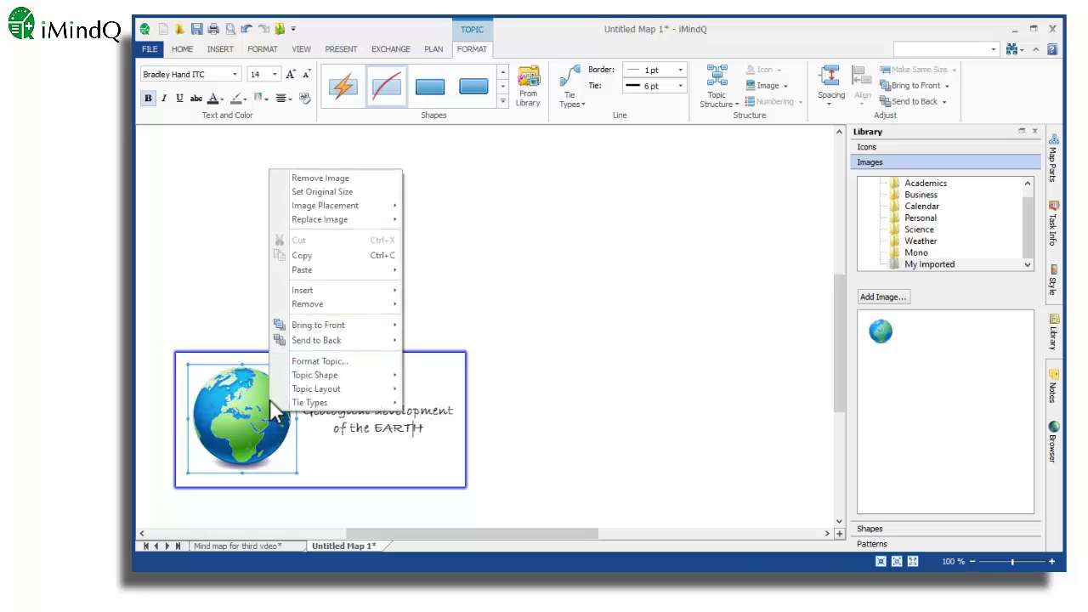
pyautogui.moveTo(318, 207)
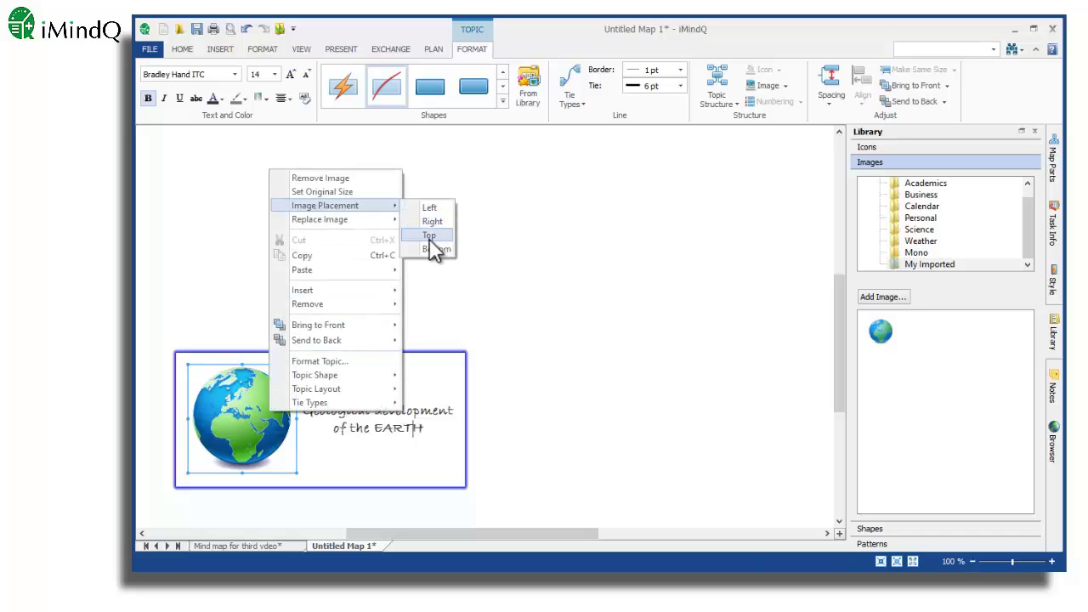
pyautogui.click(430, 235)
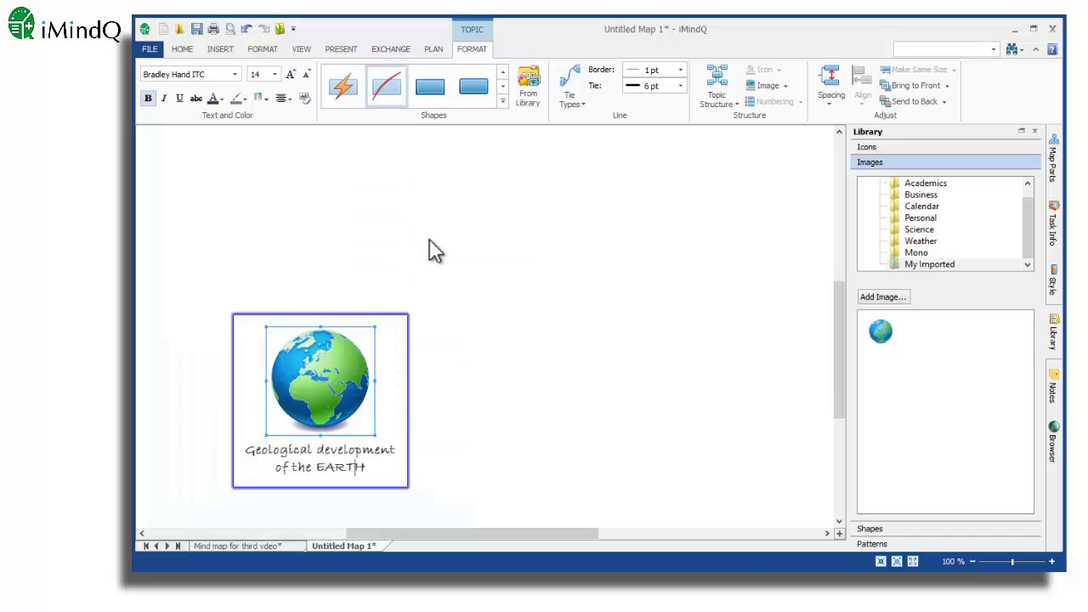
pyautogui.click(442, 368)
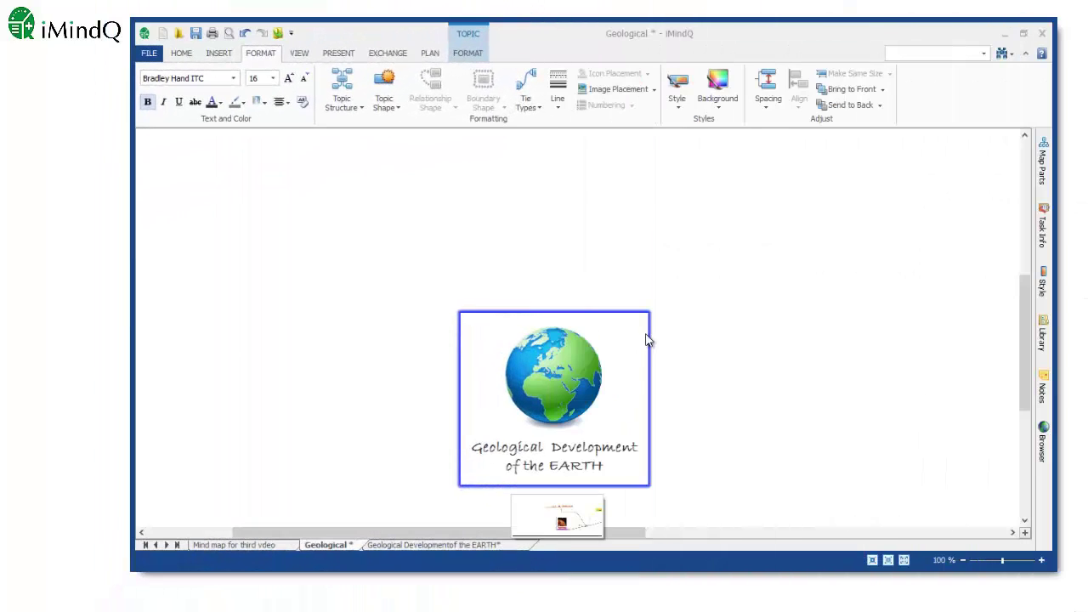
# Step: Add main topics Hadean Eon, Archeozoic Eon, Proterozoic Eon and Phanerozoic Eon
pyautogui.moveTo(651, 315)
pyautogui.moveTo(650, 316); pyautogui.dragTo(725, 312)
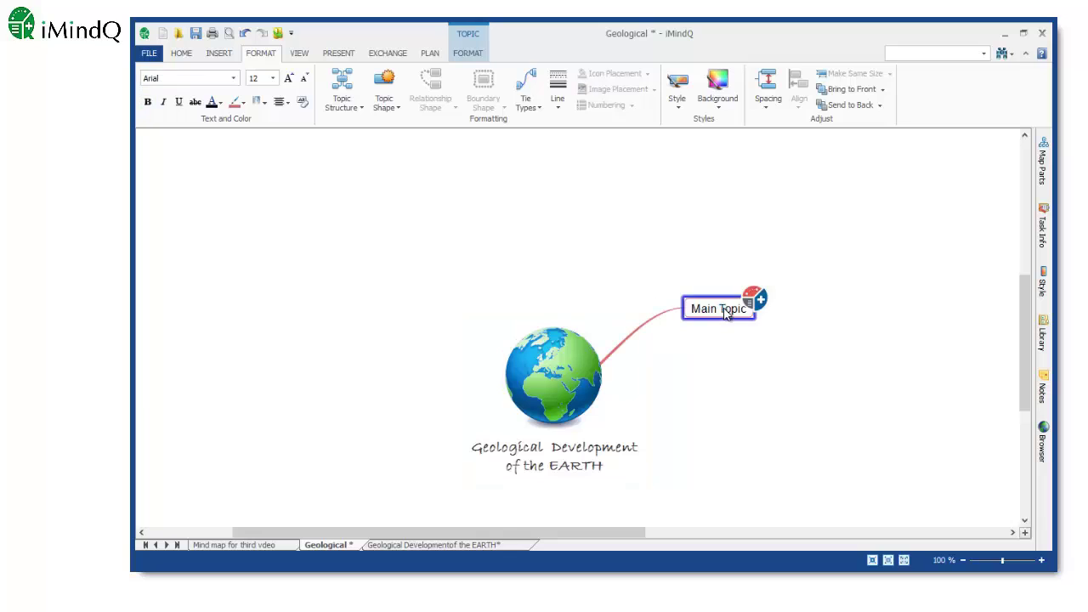
pyautogui.write('Hadean Eon')
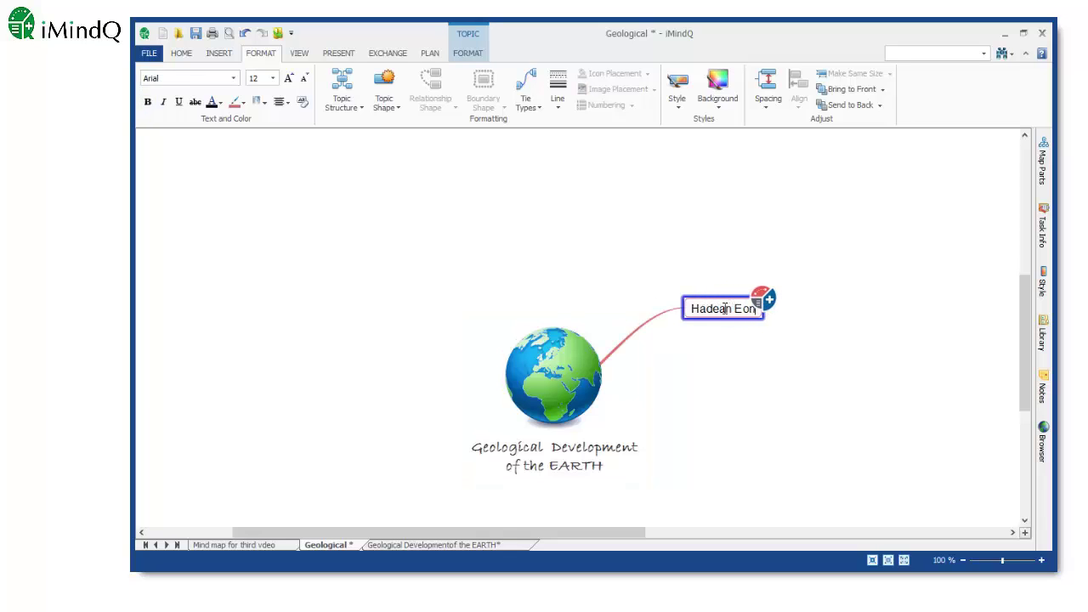
pyautogui.press('Insert')
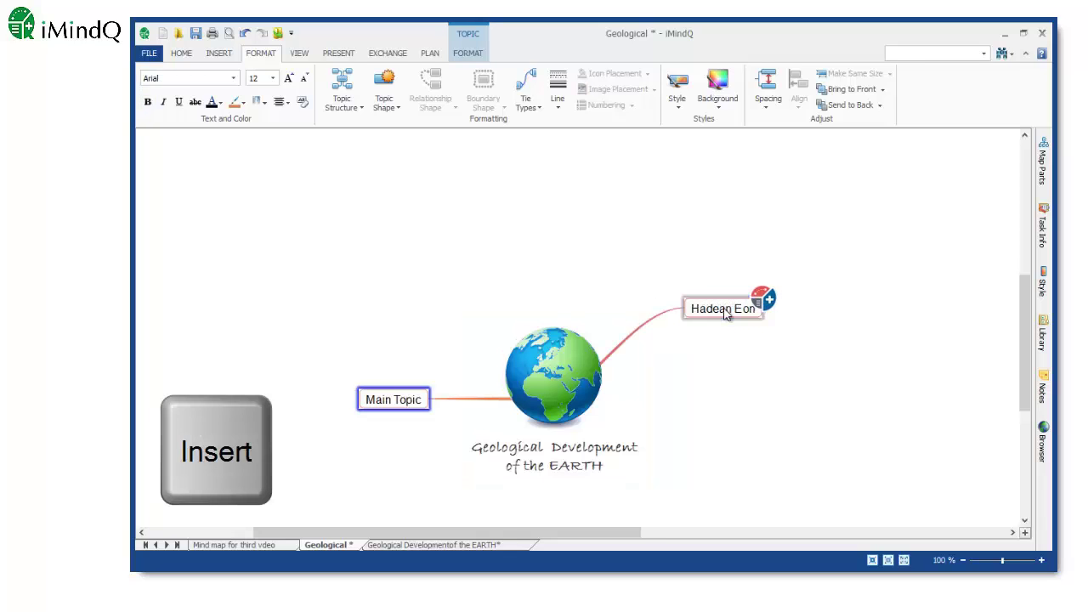
pyautogui.write('Archeozoic ')
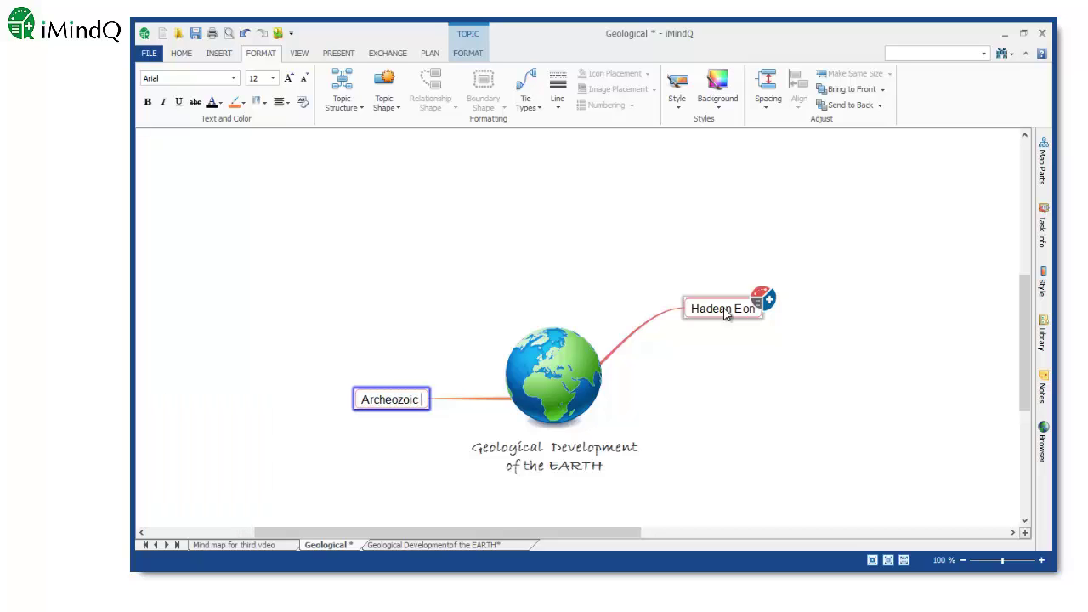
pyautogui.write('Eon')
pyautogui.press('Return')
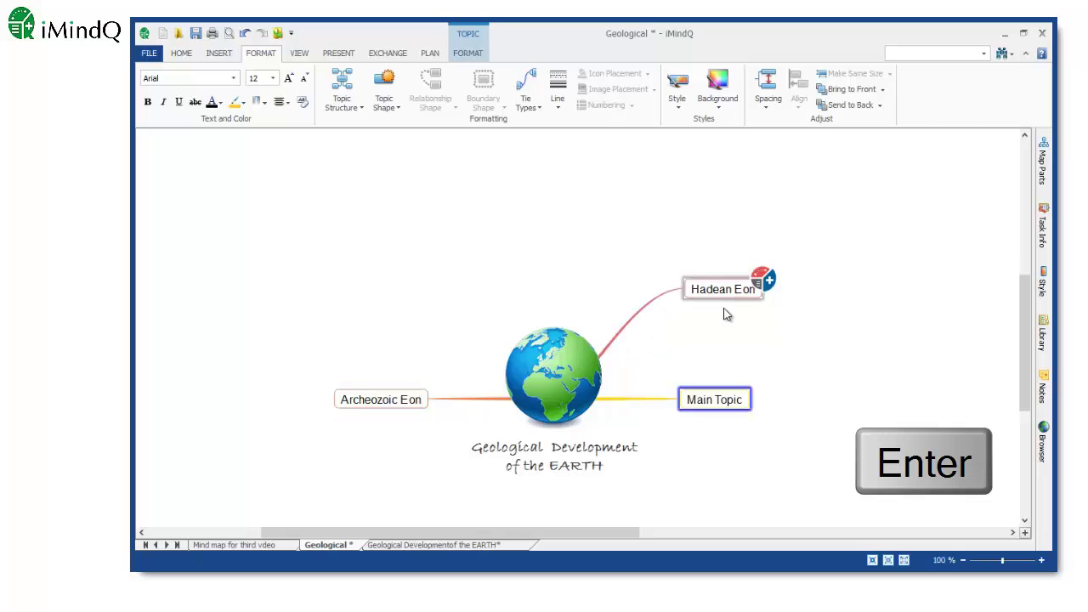
pyautogui.write('Pr')
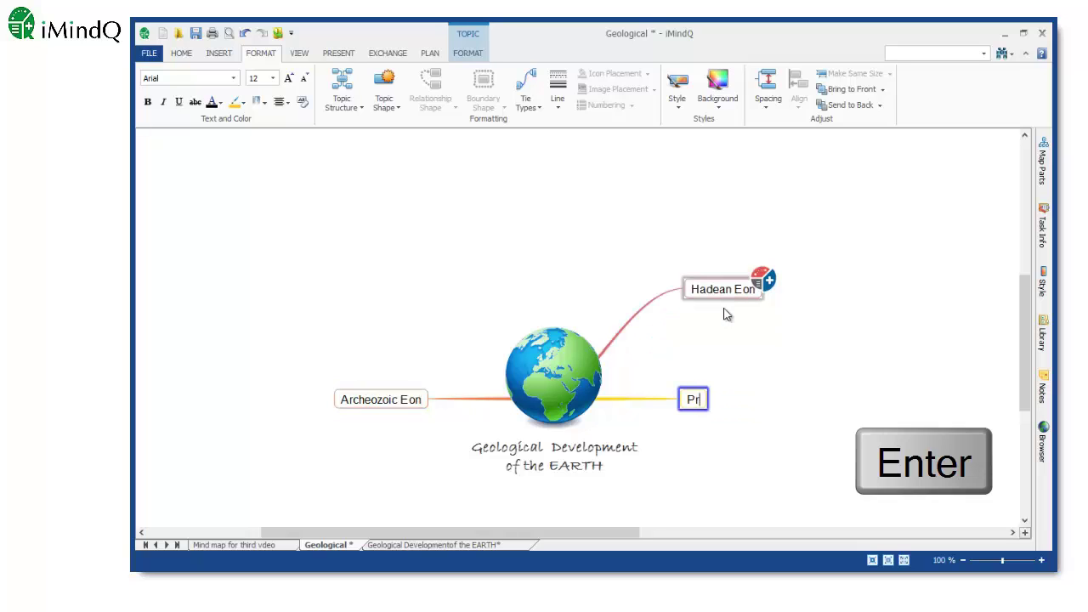
pyautogui.write('oterozoic Eon')
pyautogui.press('Return')
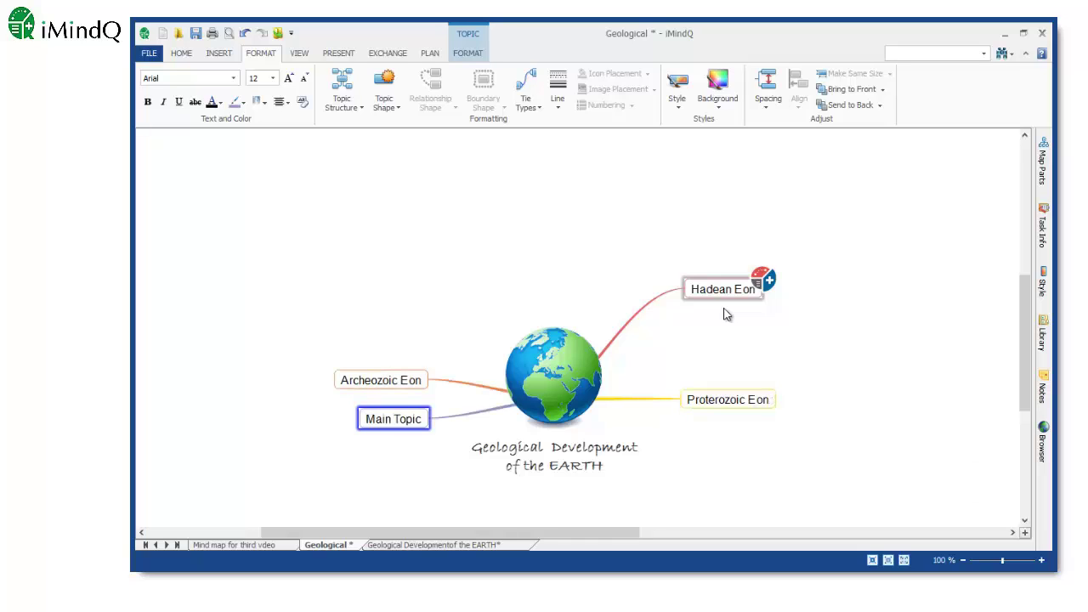
pyautogui.write('Phanero')
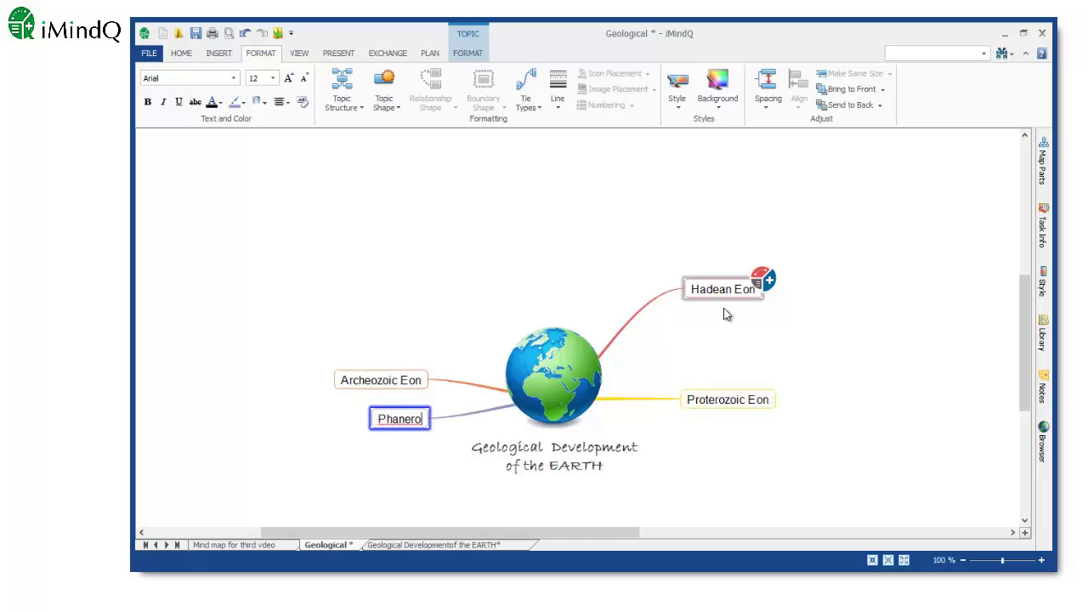
pyautogui.write('zoic Eon')
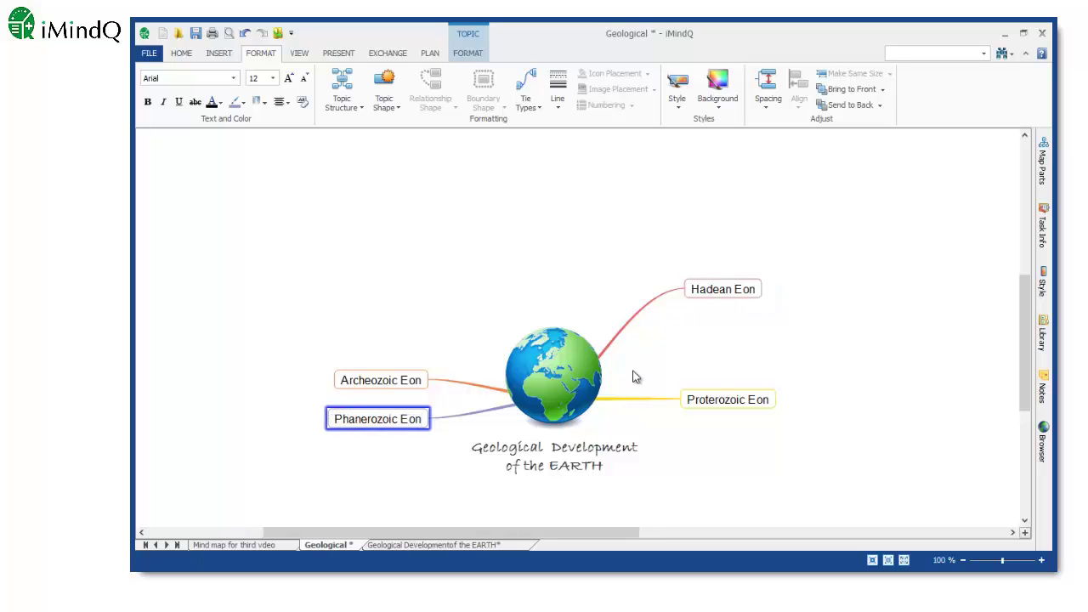
# Step: Stack Archeozoic, Proterozoic and Phanerozoic Eon in order beneath Hadean Eon on the right
pyautogui.moveTo(406, 387); pyautogui.dragTo(736, 338)
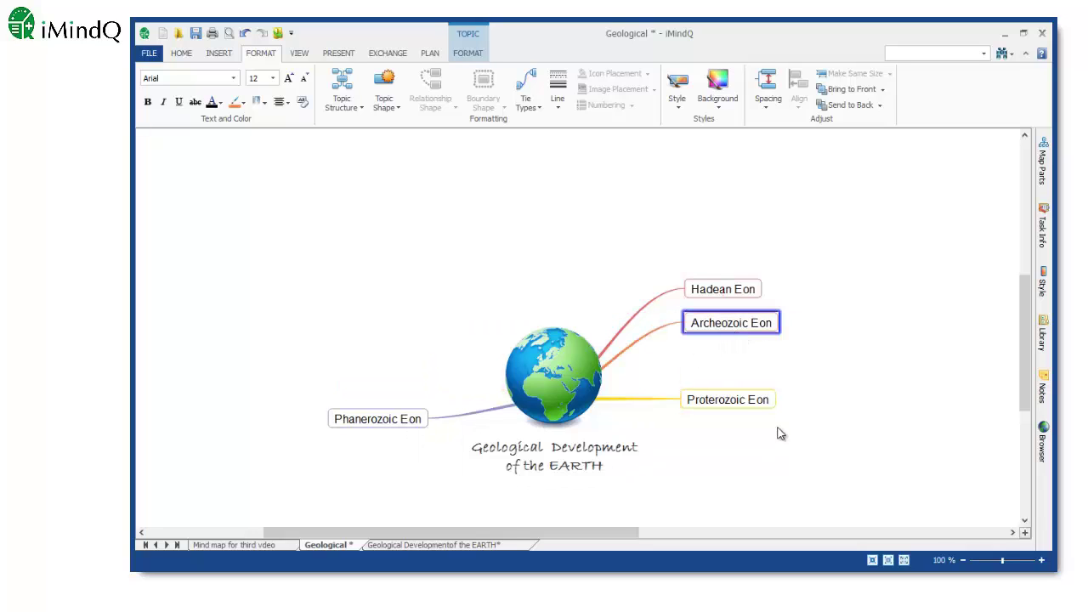
pyautogui.moveTo(741, 403); pyautogui.dragTo(739, 368)
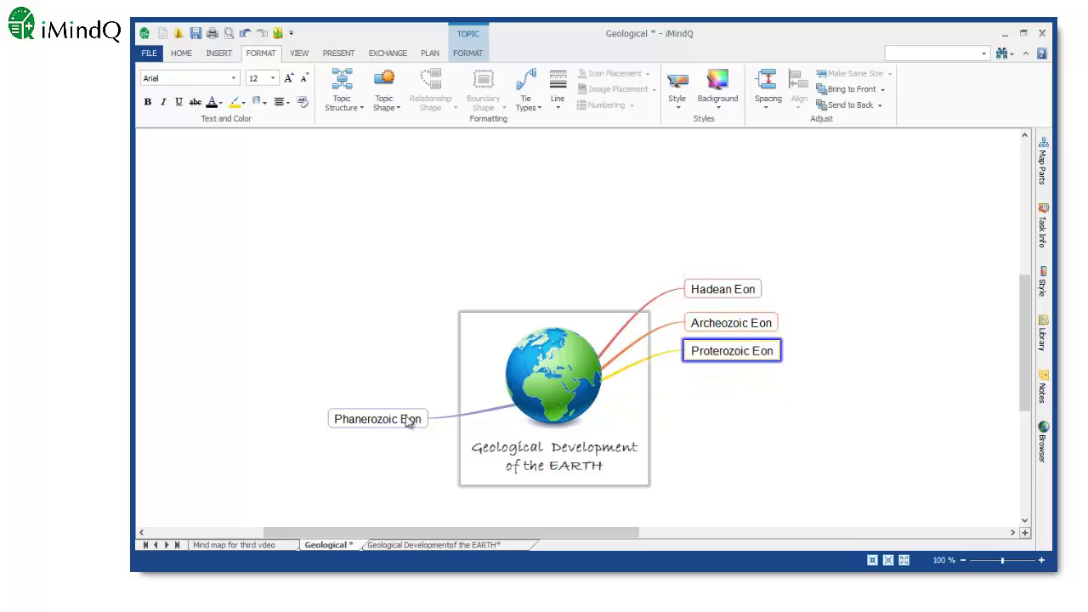
pyautogui.moveTo(407, 422); pyautogui.dragTo(753, 384)
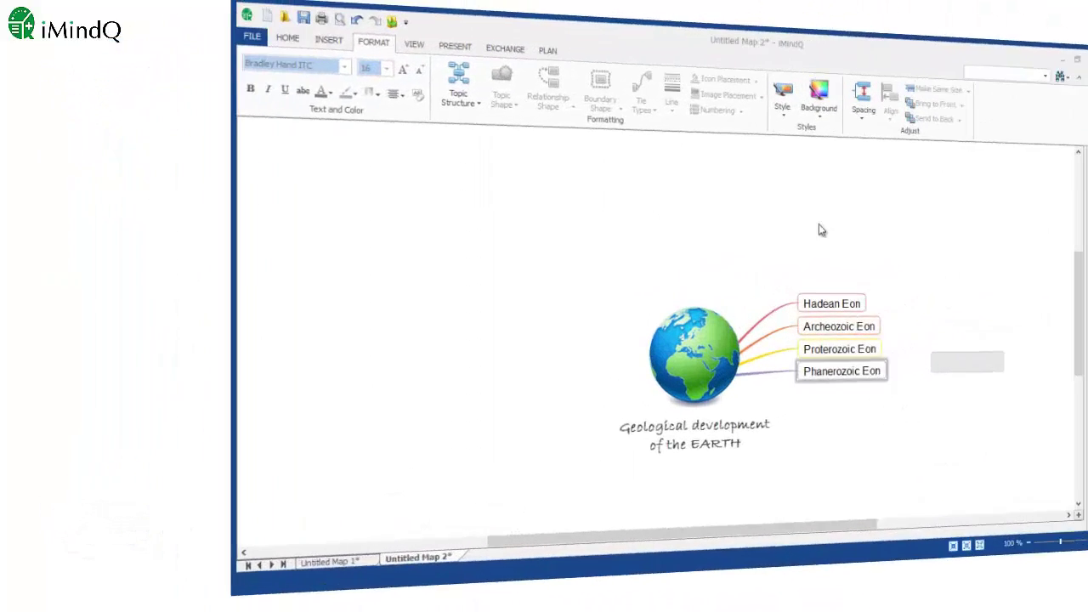
# Step: Give the four eon topics flat rectangle shapes and bold 14-pt Bradley Hand ITC text
pyautogui.moveTo(684, 244); pyautogui.dragTo(812, 389)
pyautogui.click(468, 54)
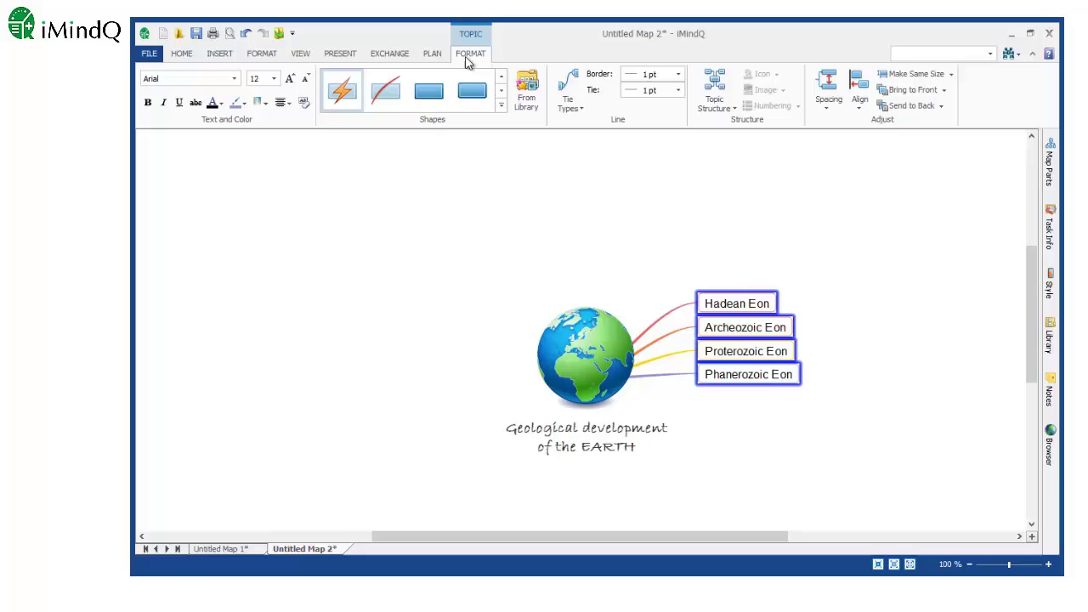
pyautogui.click(501, 105)
pyautogui.click(342, 175)
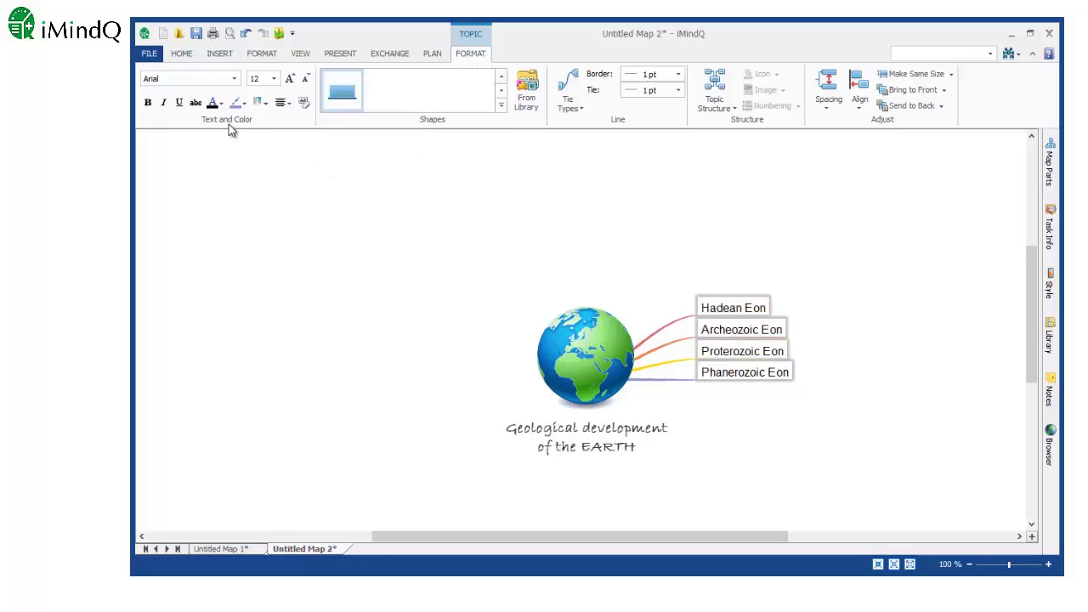
pyautogui.click(194, 82)
pyautogui.write('Bradley Hand ITC')
pyautogui.press('Return')
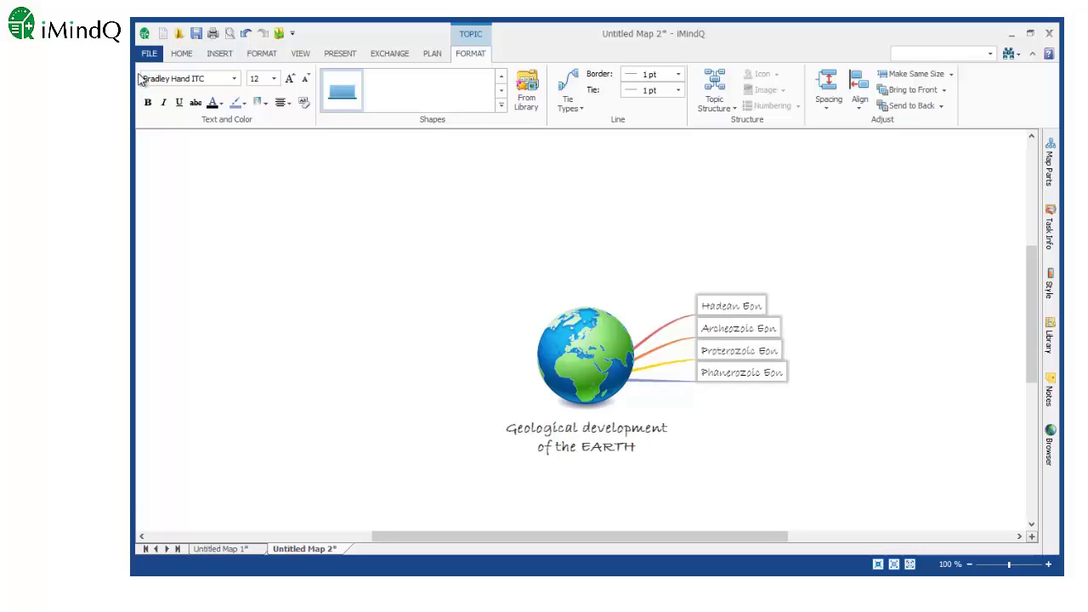
pyautogui.click(257, 78)
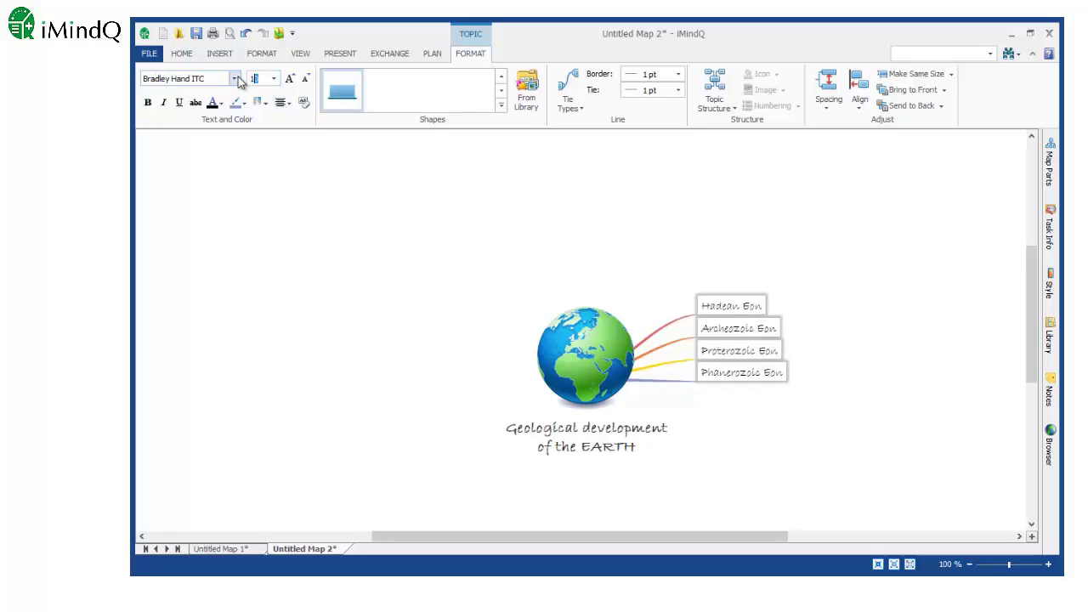
pyautogui.write('14')
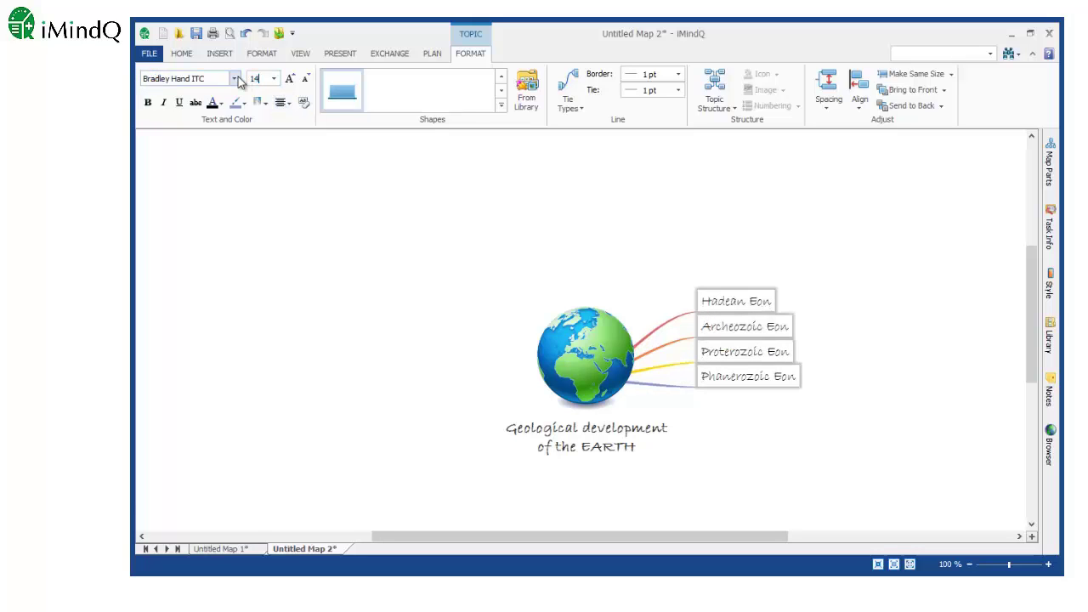
pyautogui.click(152, 102)
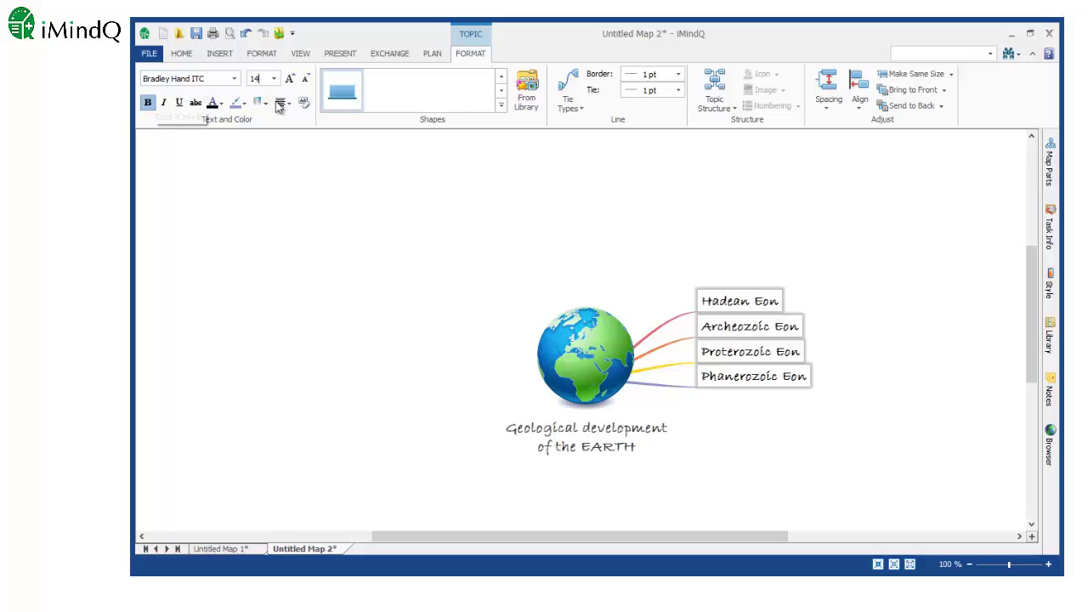
# Step: Fill Hadean Eon with red and Archeozoic Eon with orange custom colours
pyautogui.click(680, 245)
pyautogui.click(727, 306)
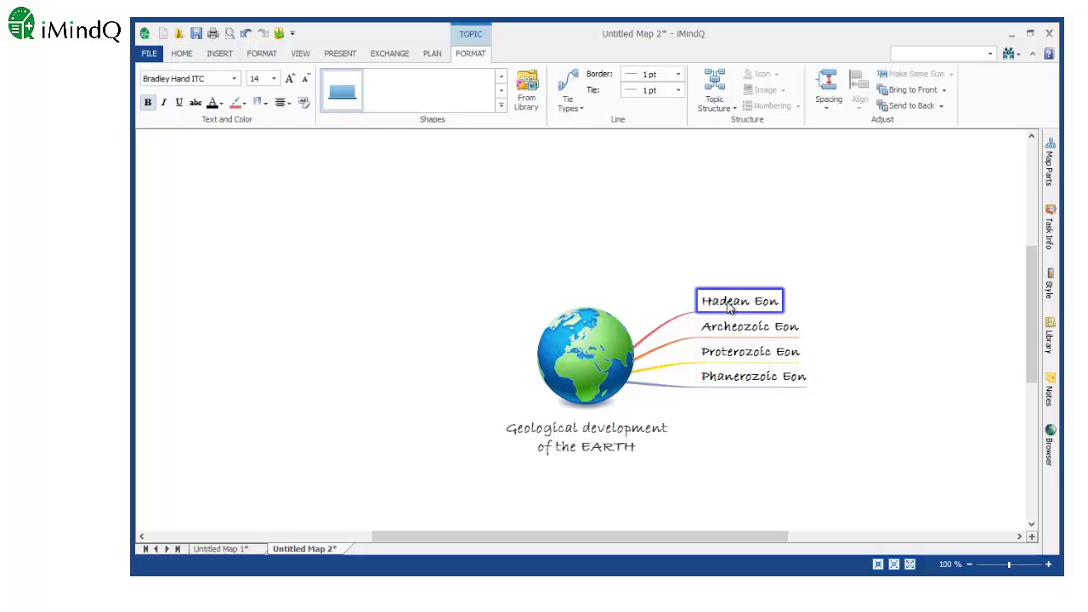
pyautogui.click(265, 103)
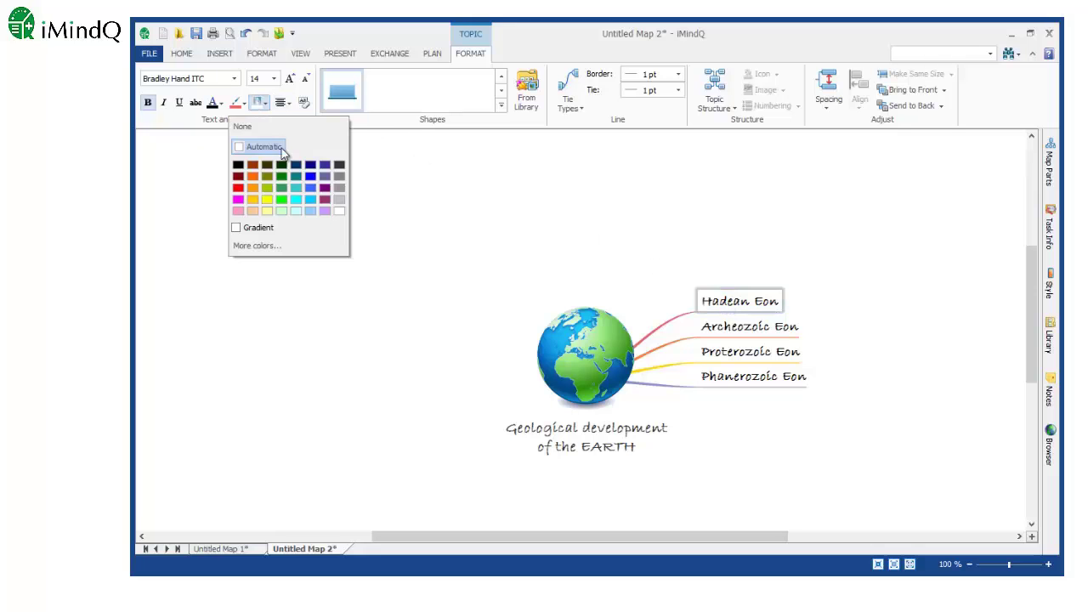
pyautogui.click(276, 246)
pyautogui.click(554, 358)
pyautogui.click(683, 417)
pyautogui.click(740, 326)
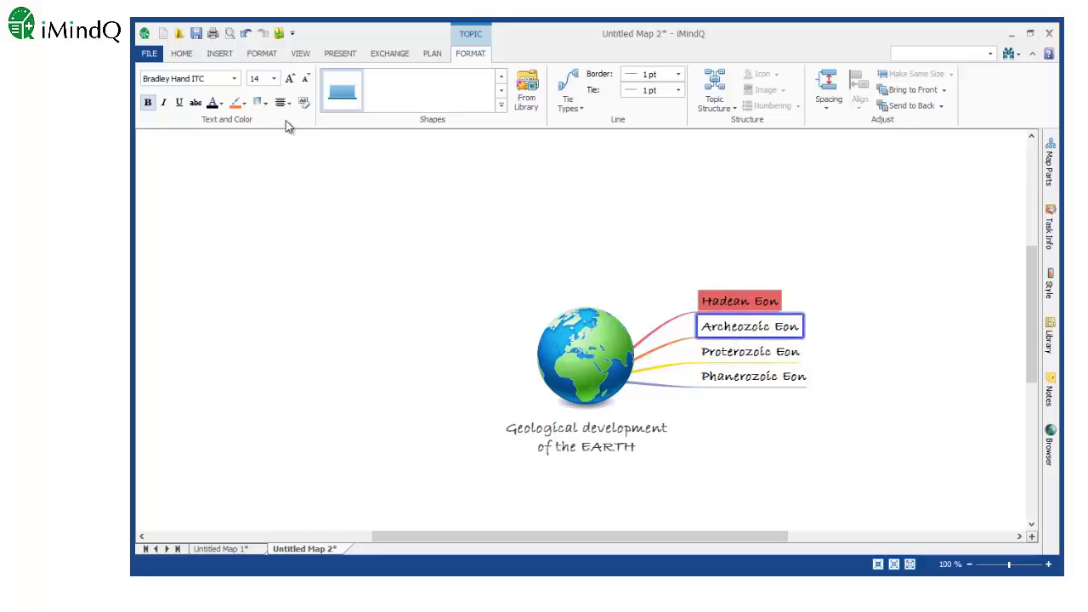
pyautogui.click(265, 103)
pyautogui.click(276, 246)
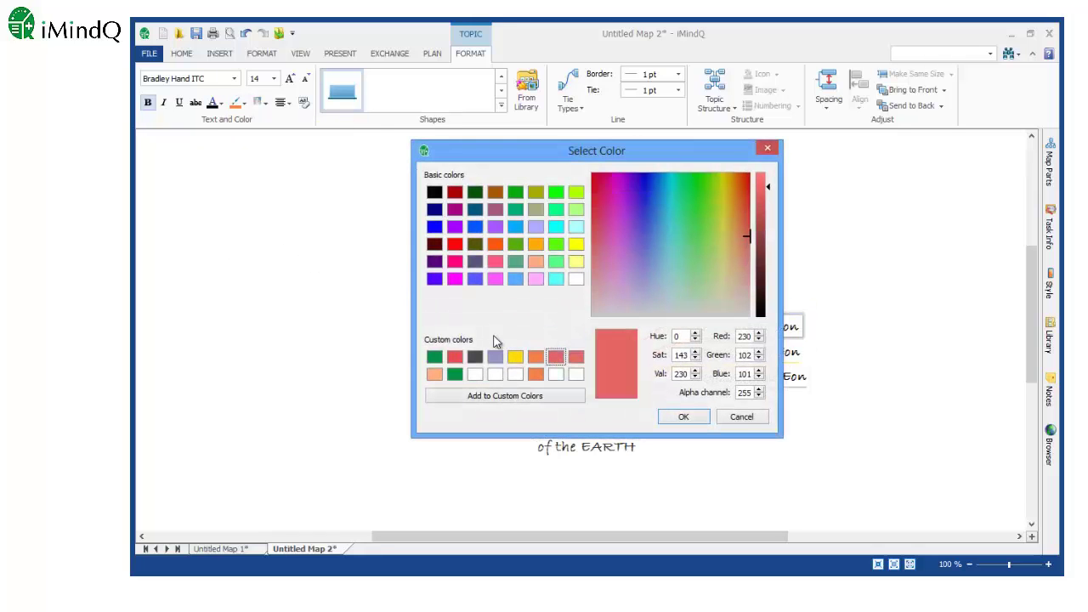
pyautogui.click(536, 357)
pyautogui.click(683, 417)
# Step: Fill Proterozoic Eon with yellow and Phanerozoic Eon with lavender custom colours
pyautogui.click(714, 352)
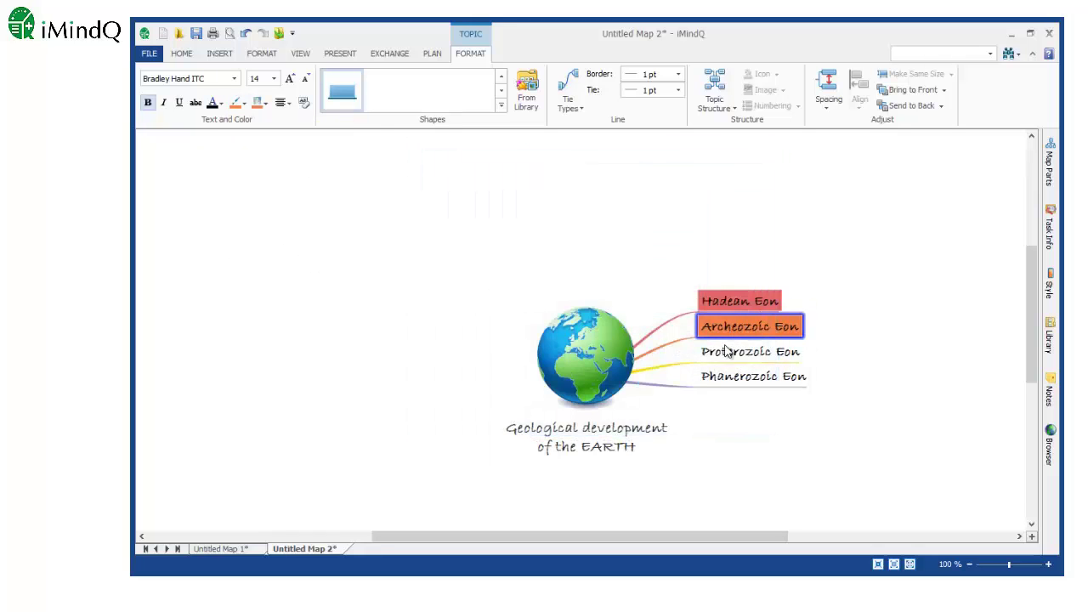
pyautogui.click(265, 102)
pyautogui.click(275, 246)
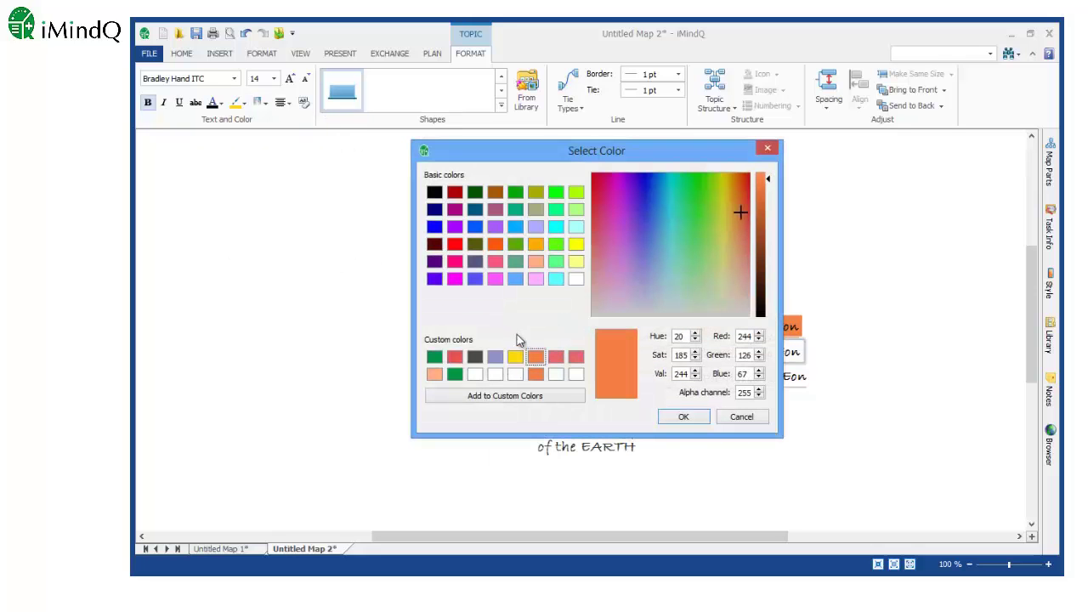
pyautogui.click(515, 356)
pyautogui.click(683, 416)
pyautogui.press('Down')
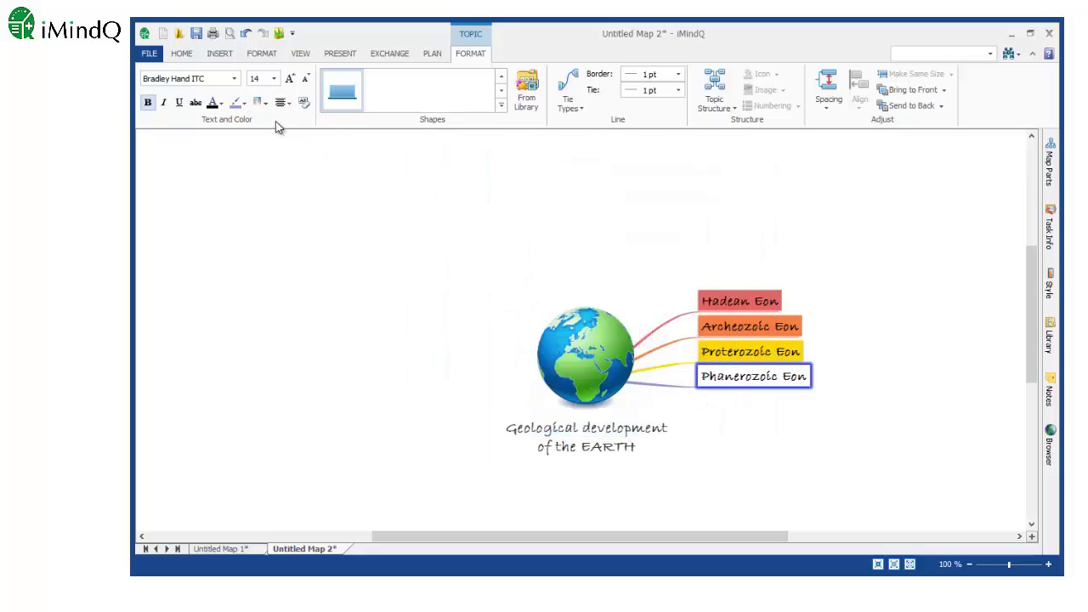
pyautogui.click(265, 103)
pyautogui.click(280, 243)
pyautogui.click(495, 356)
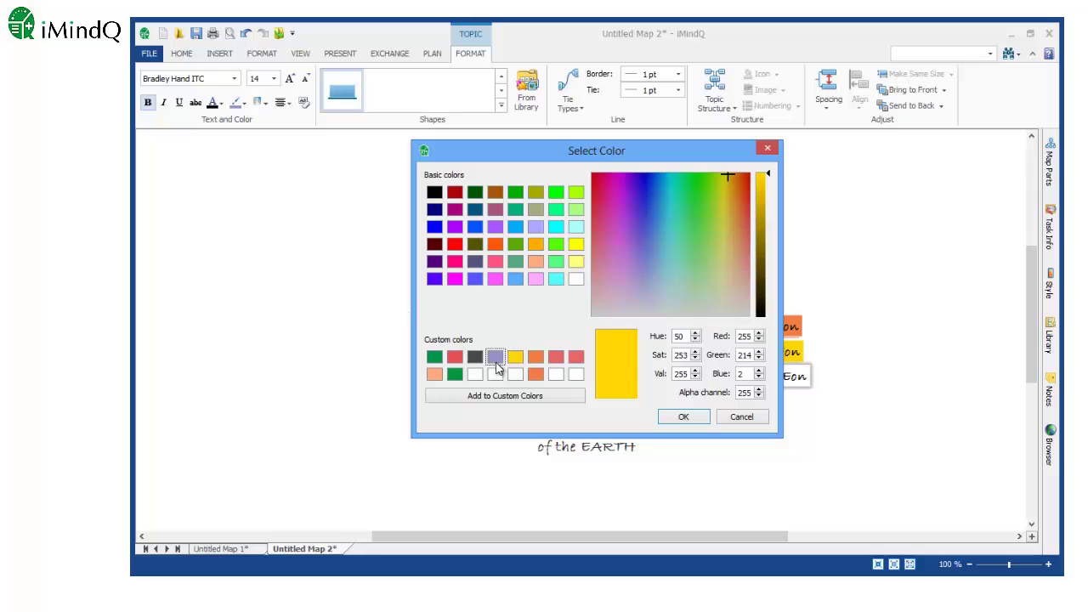
pyautogui.click(683, 416)
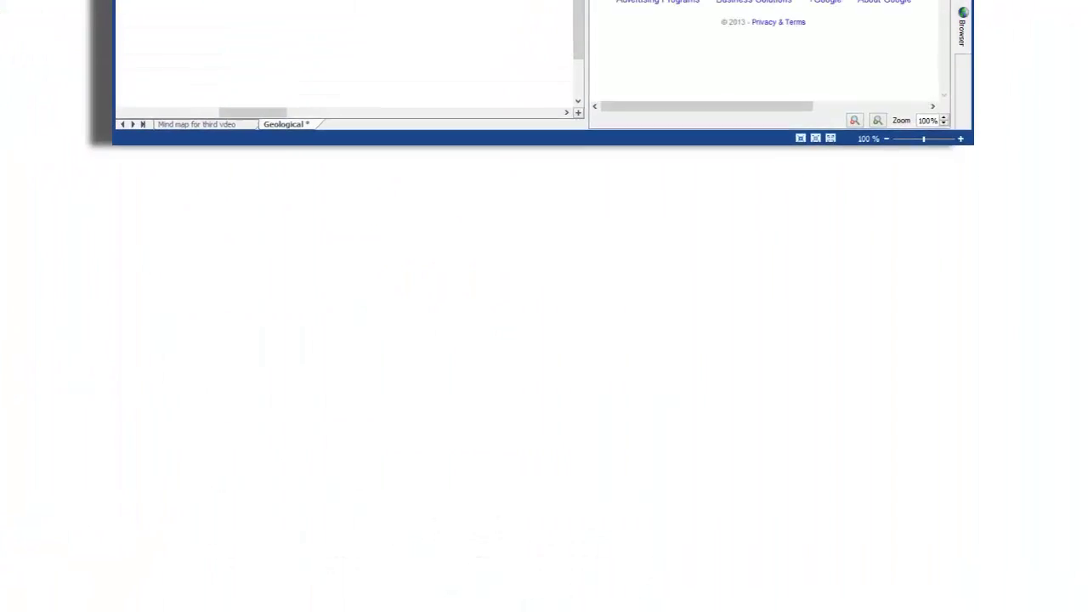
# Step: Search images for 'Hadean Eon' and attach the spiral-disc image to the Hadean Eon topic
pyautogui.write('Hade')
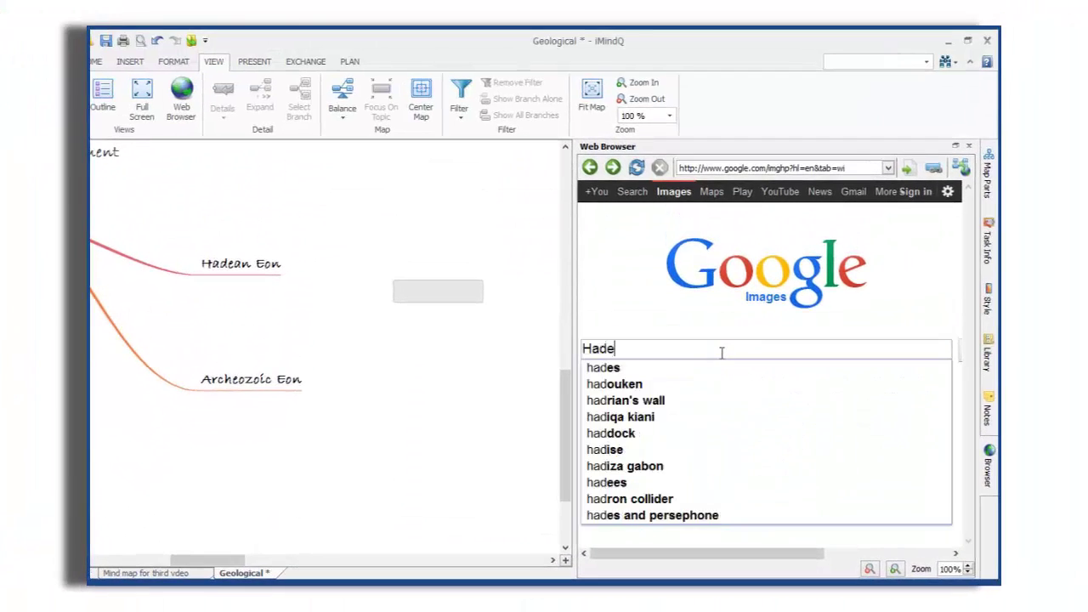
pyautogui.write('an Eon')
pyautogui.press('Return')
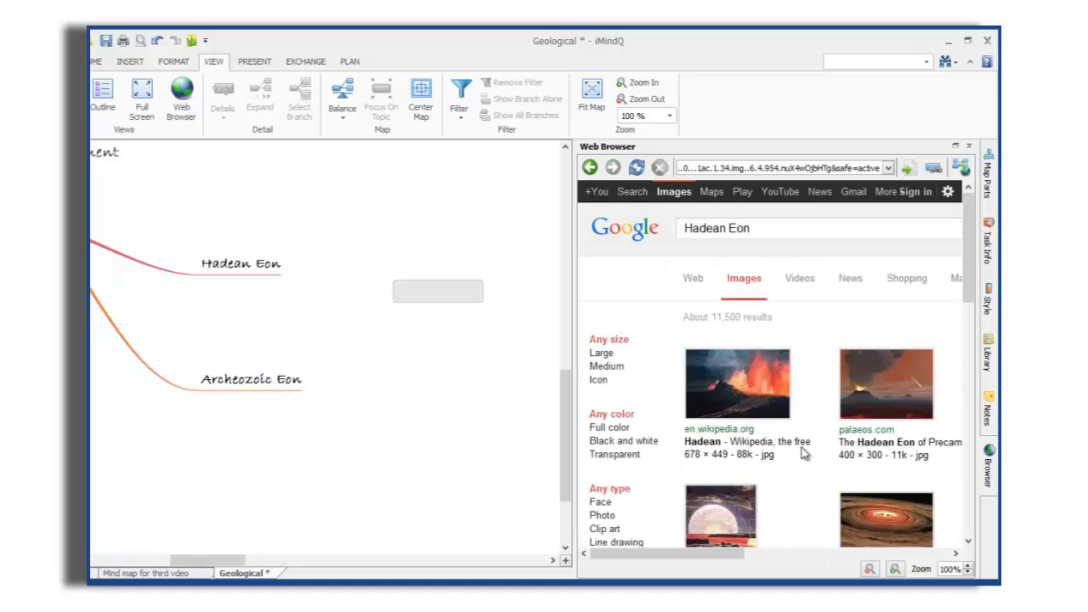
pyautogui.moveTo(882, 516); pyautogui.dragTo(226, 274)
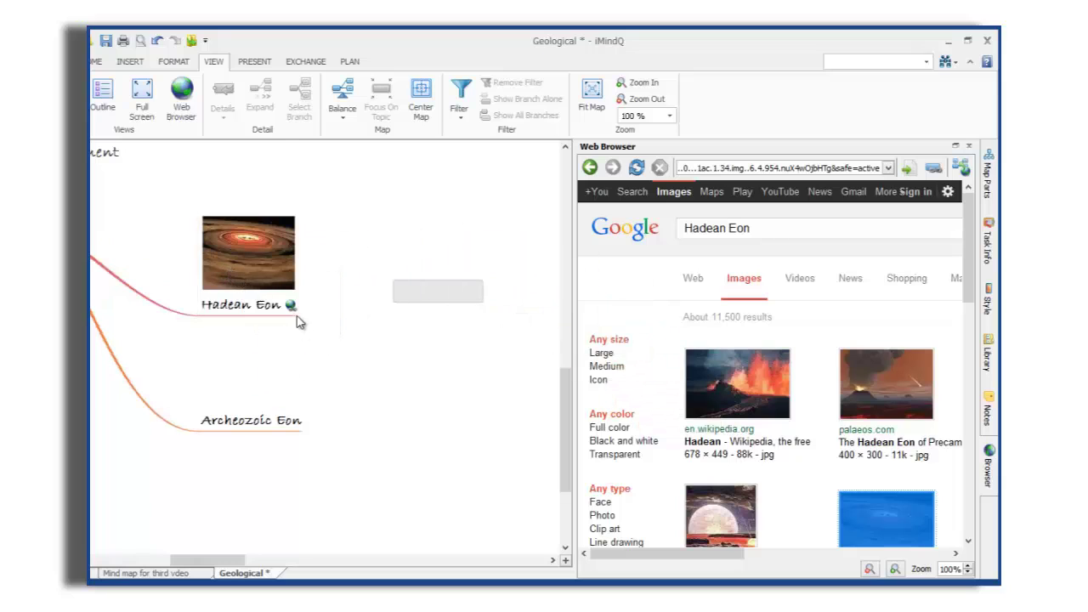
pyautogui.moveTo(293, 315)
# Step: Search images for 'Archeozoic Eon' and place a result image on the Archeozoic Eon topic
pyautogui.click(845, 231)
pyautogui.hotkey('ctrl', 'a')
pyautogui.write('Archeozoic Eo')
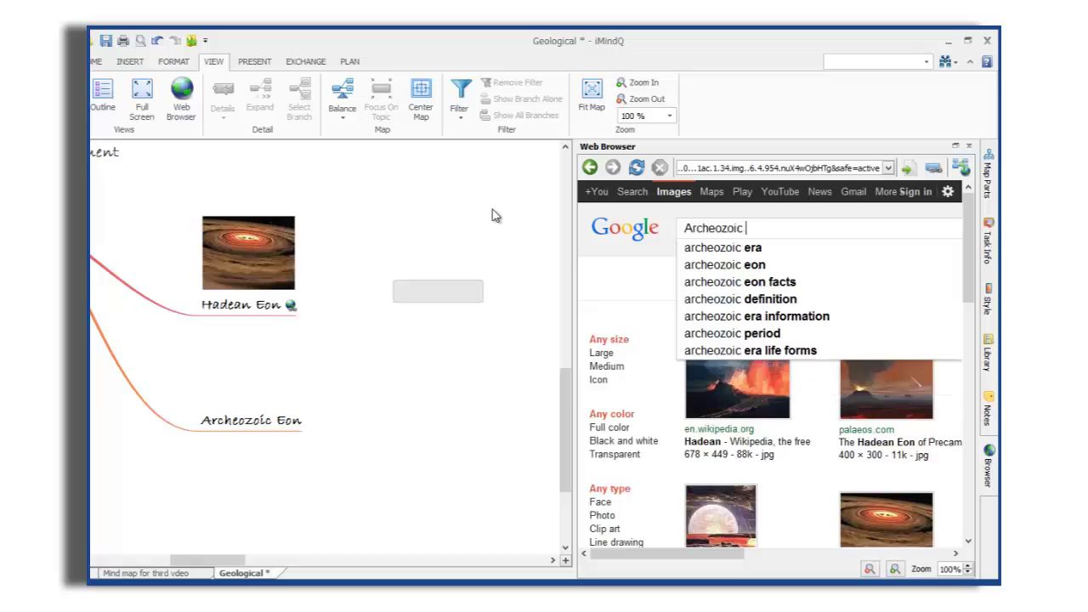
pyautogui.press('Return')
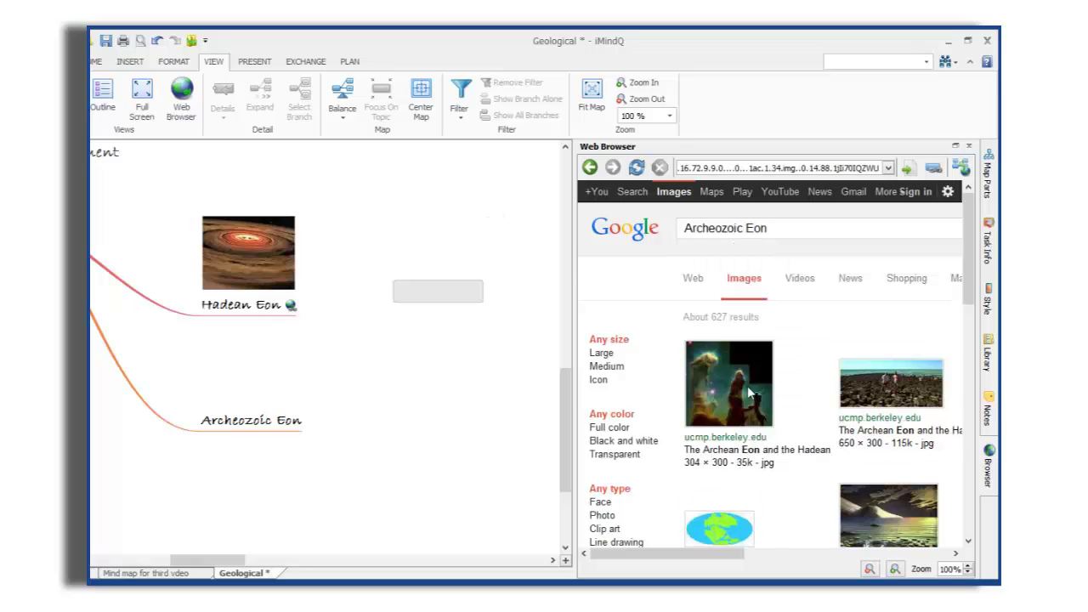
pyautogui.moveTo(935, 520); pyautogui.dragTo(227, 425)
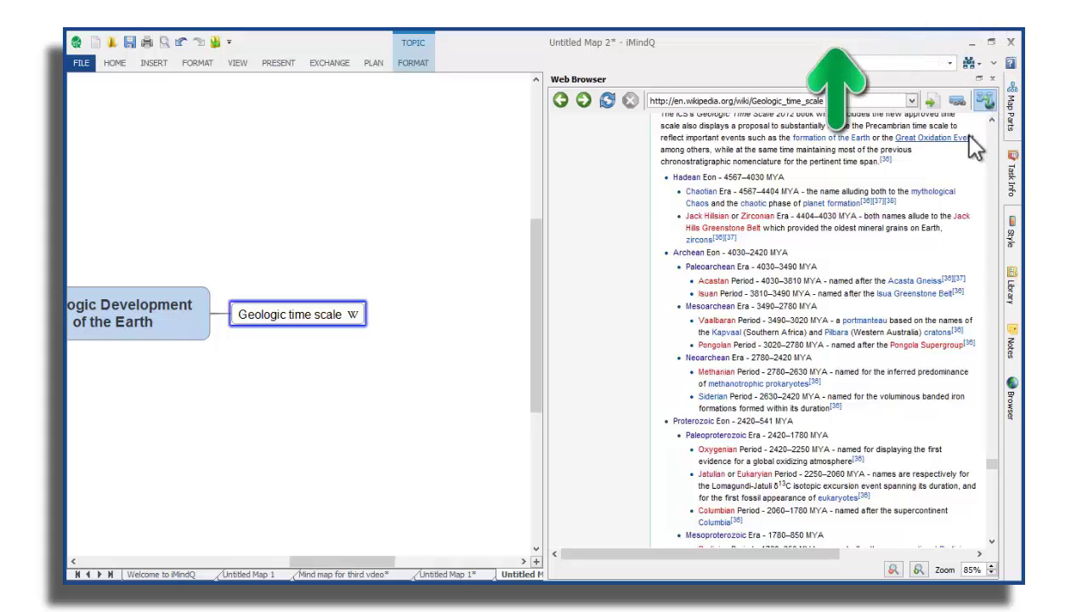
# Step: Add the Hadean and Archean Wikipedia articles as subtopics under Geologic time scale
pyautogui.click(685, 178)
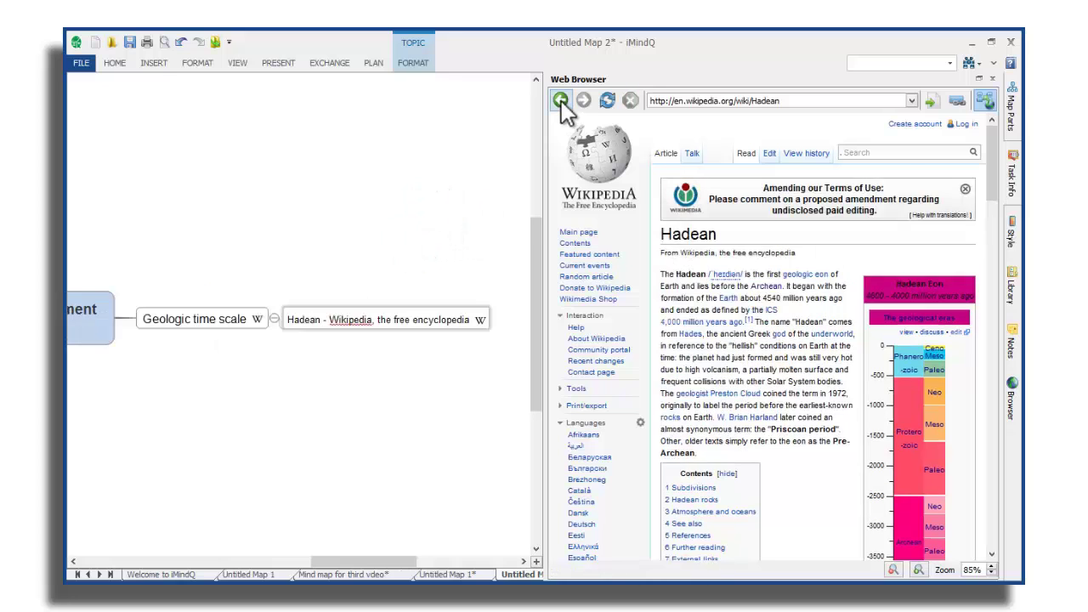
pyautogui.click(561, 100)
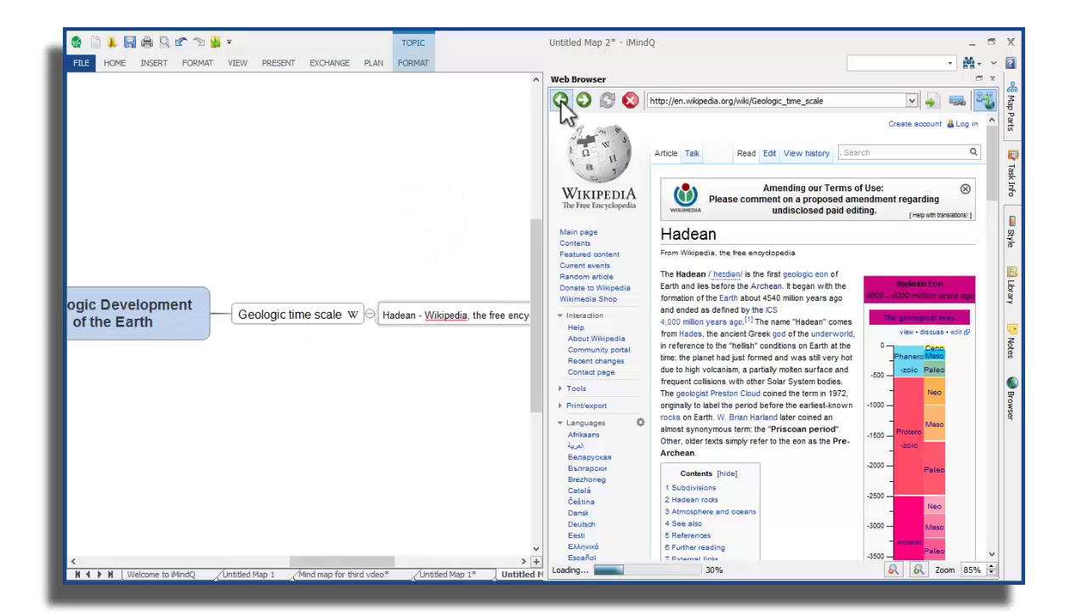
pyautogui.click(329, 327)
pyautogui.click(693, 252)
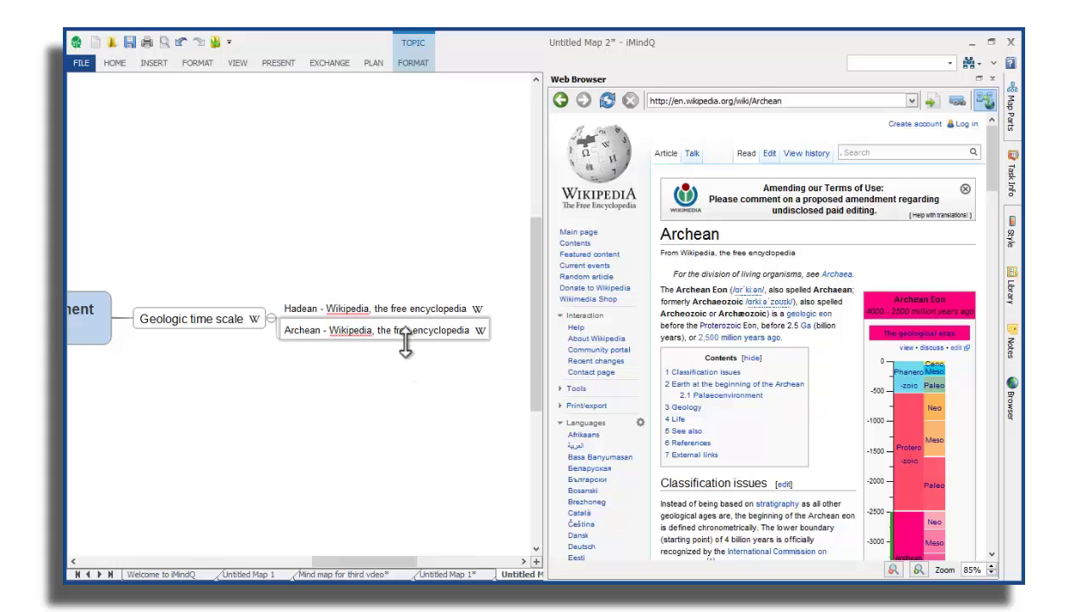
# Step: Add Eoarchean, Paleoarchean, Mesoarchean and Neoarchean article subtopics under Archean
pyautogui.scroll(-3, 931, 473)
pyautogui.click(934, 460)
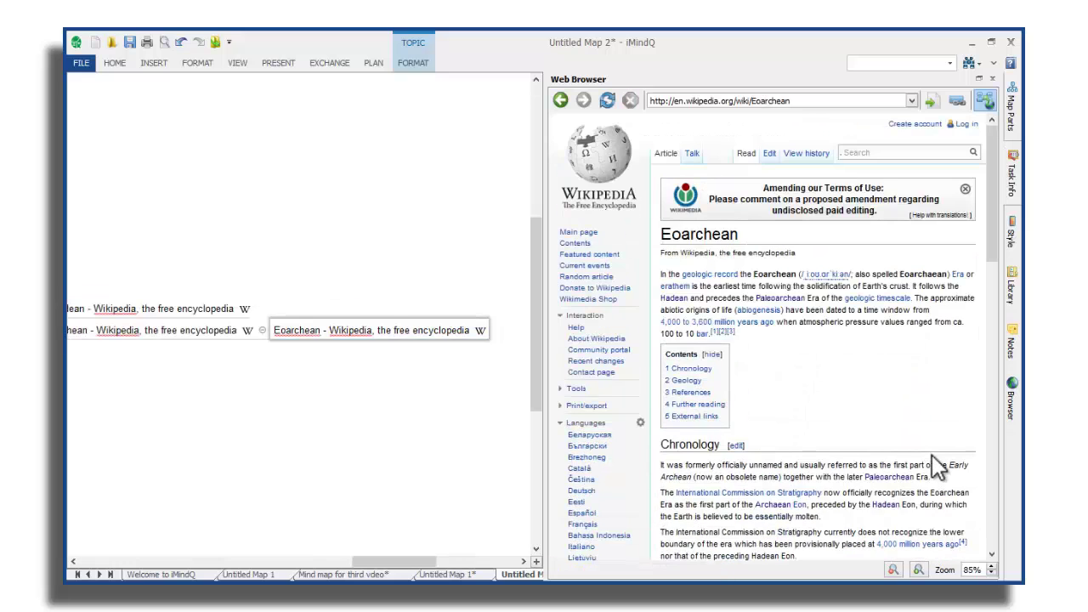
pyautogui.click(561, 102)
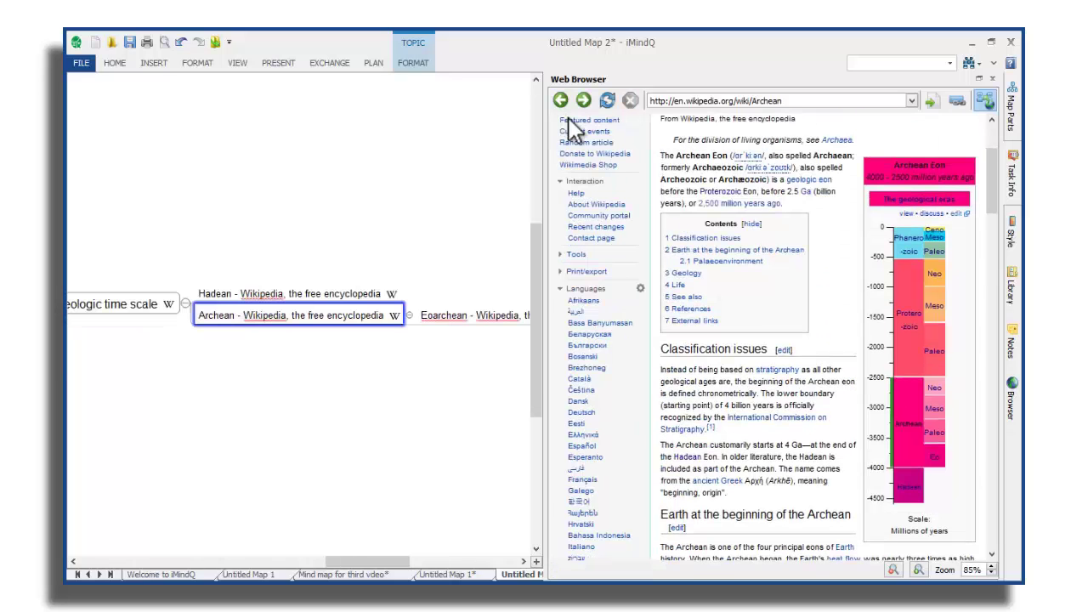
pyautogui.click(934, 436)
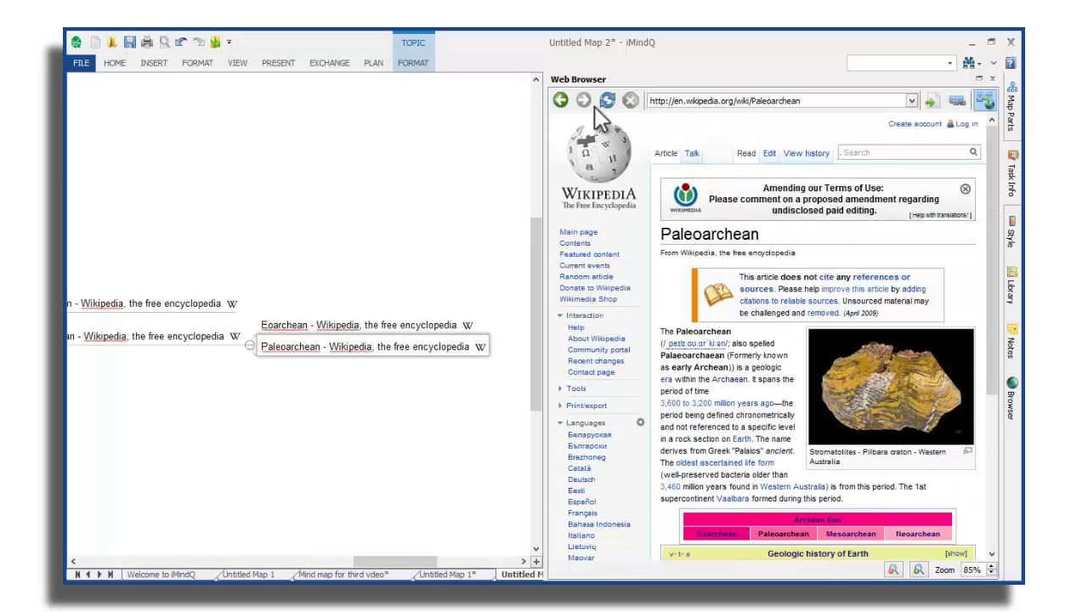
pyautogui.click(566, 100)
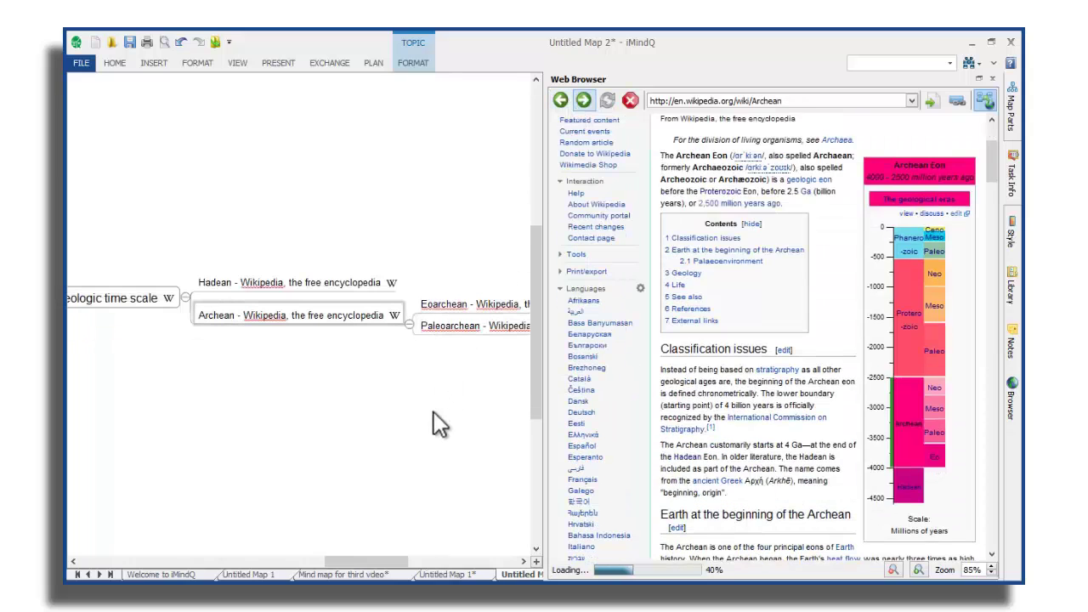
pyautogui.click(375, 334)
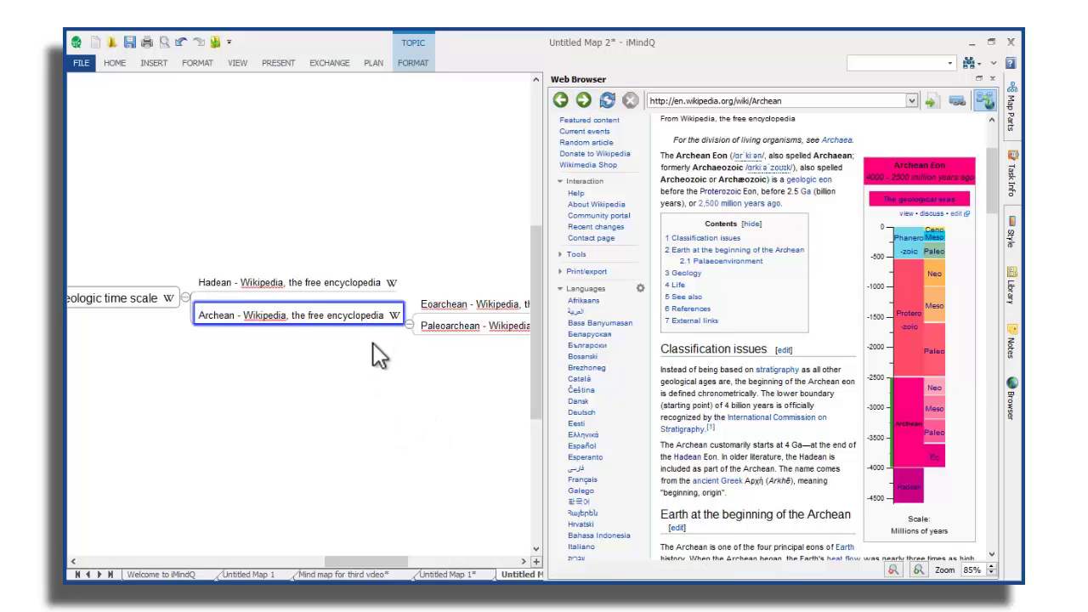
pyautogui.click(934, 409)
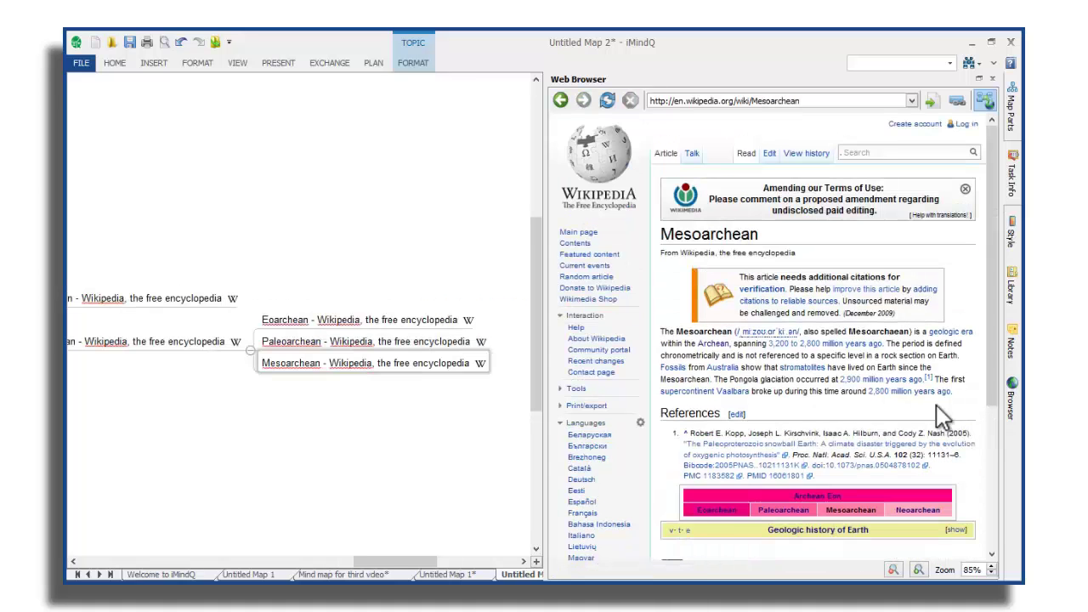
pyautogui.click(560, 100)
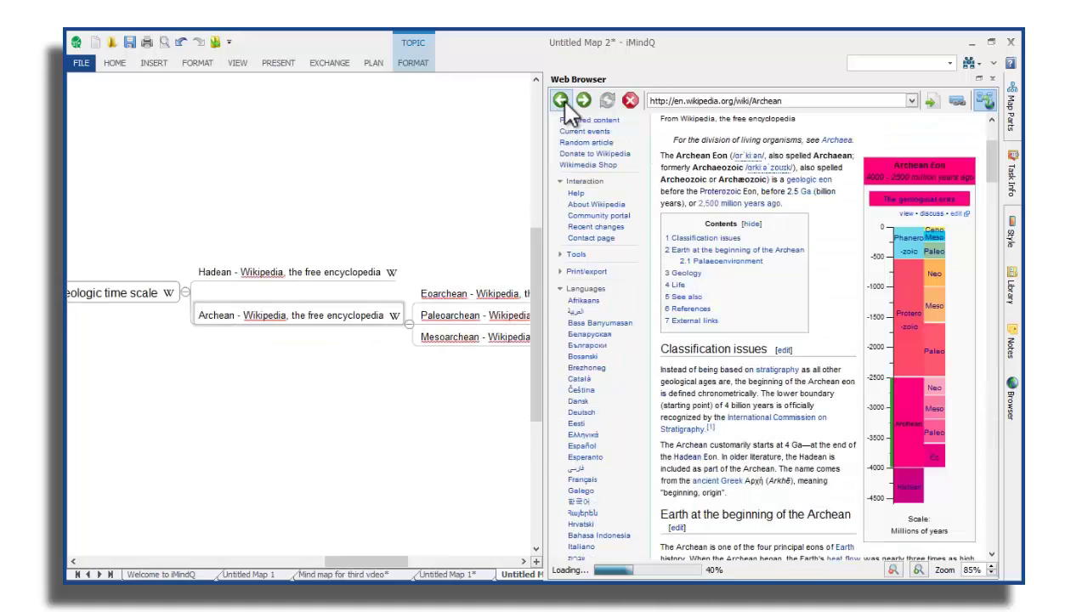
pyautogui.click(365, 323)
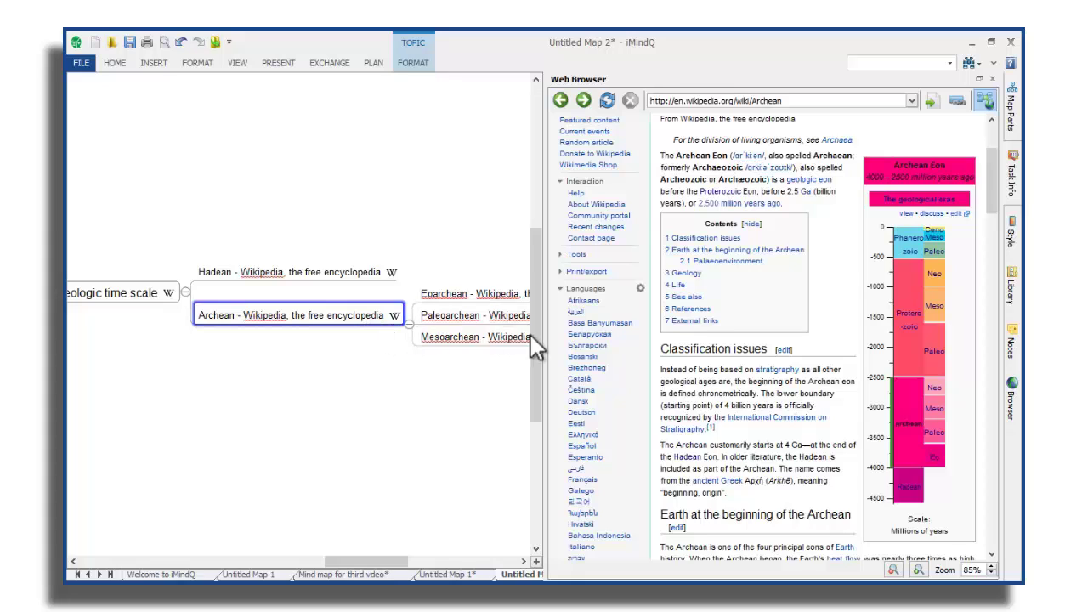
pyautogui.click(932, 393)
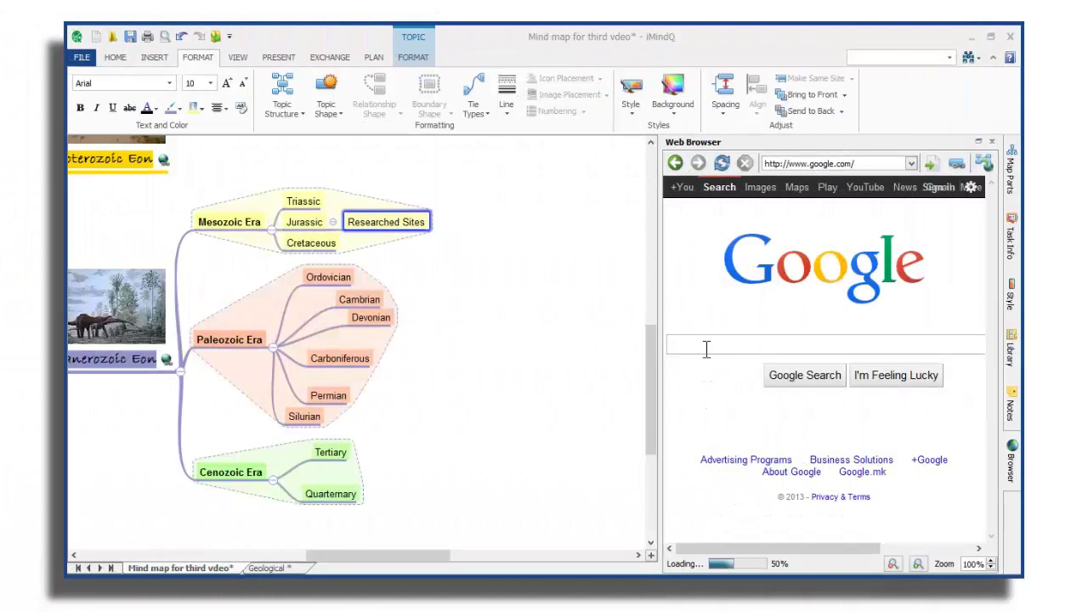
# Step: Search 'Jurassic Period' and add the Jurassic Wikipedia page as a website topic
pyautogui.write('Jurass')
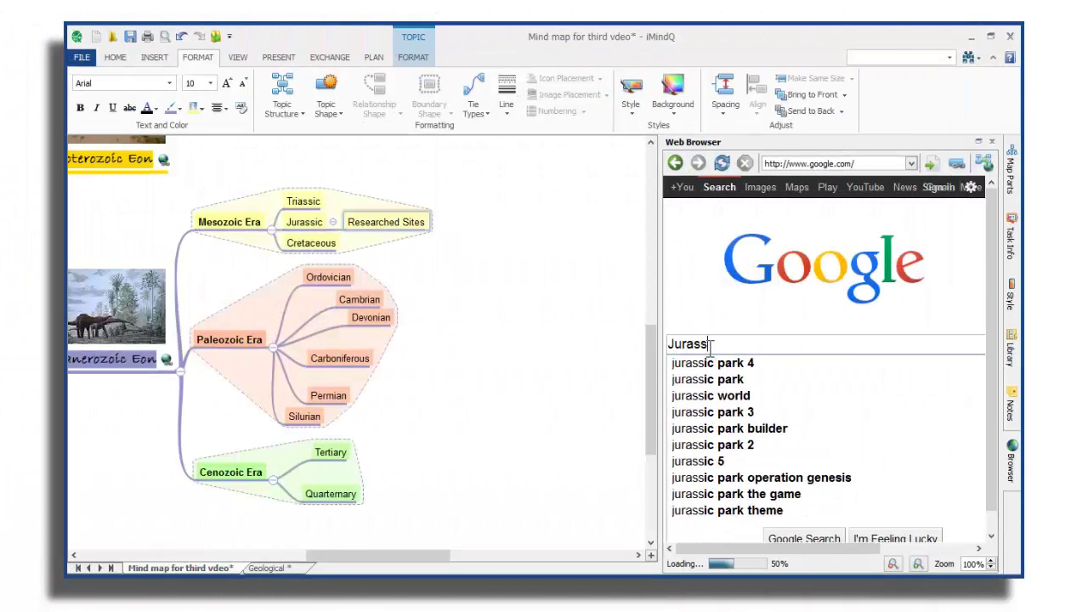
pyautogui.write('ic Period')
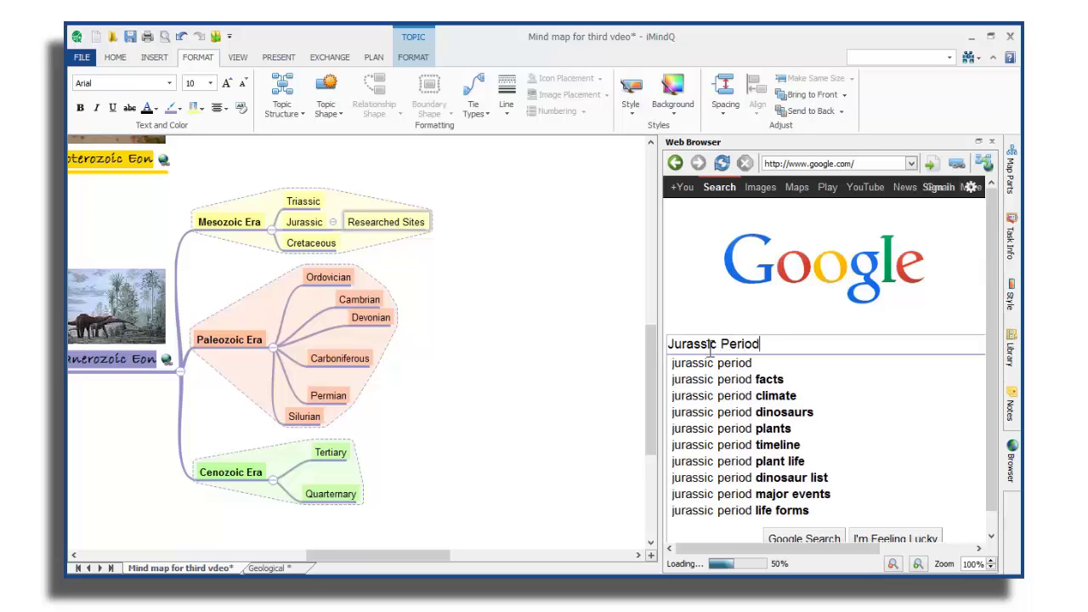
pyautogui.press('Return')
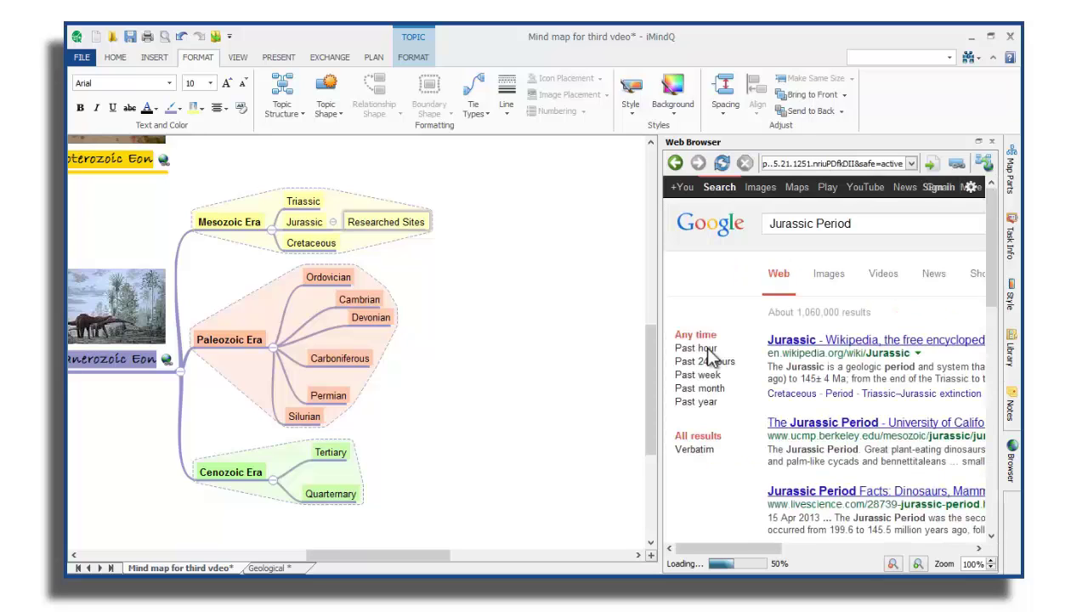
pyautogui.click(790, 344)
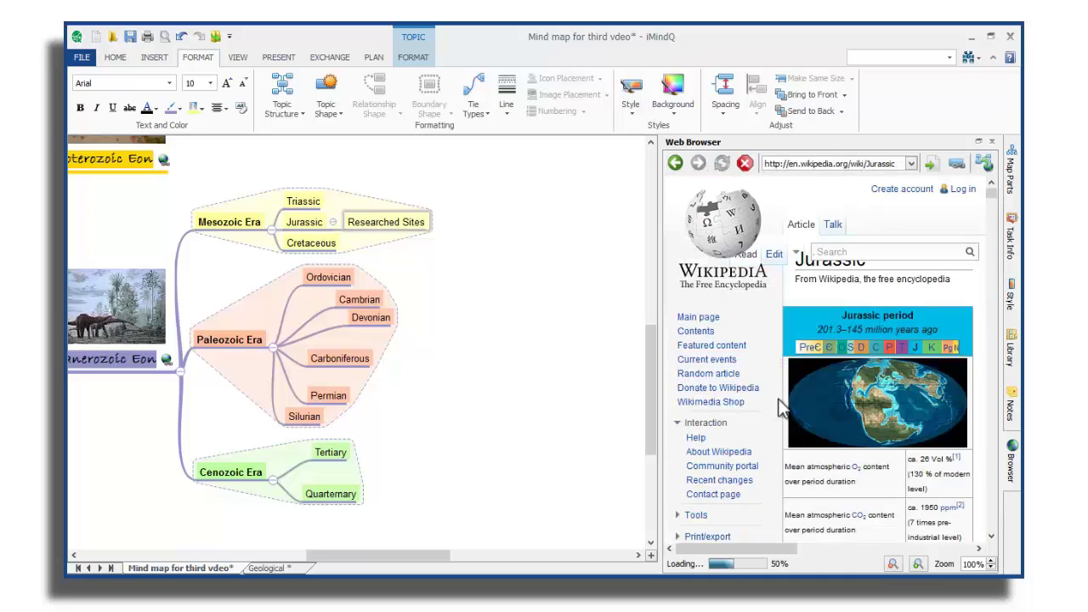
pyautogui.click(933, 165)
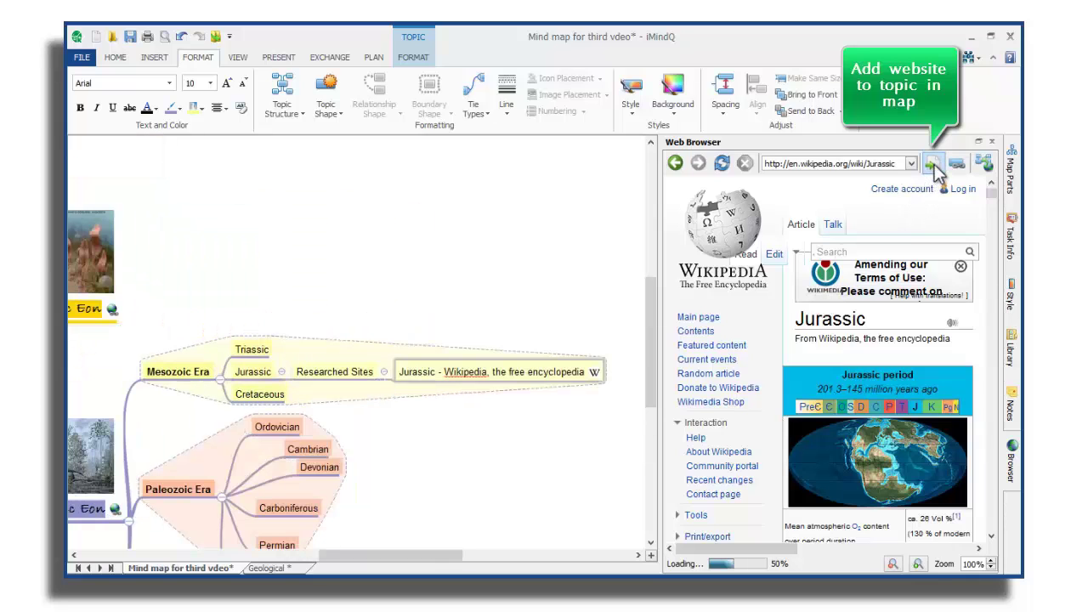
# Step: Add the museum's 'The Jurassic Period' page as a website topic under Researched Sites
pyautogui.click(340, 372)
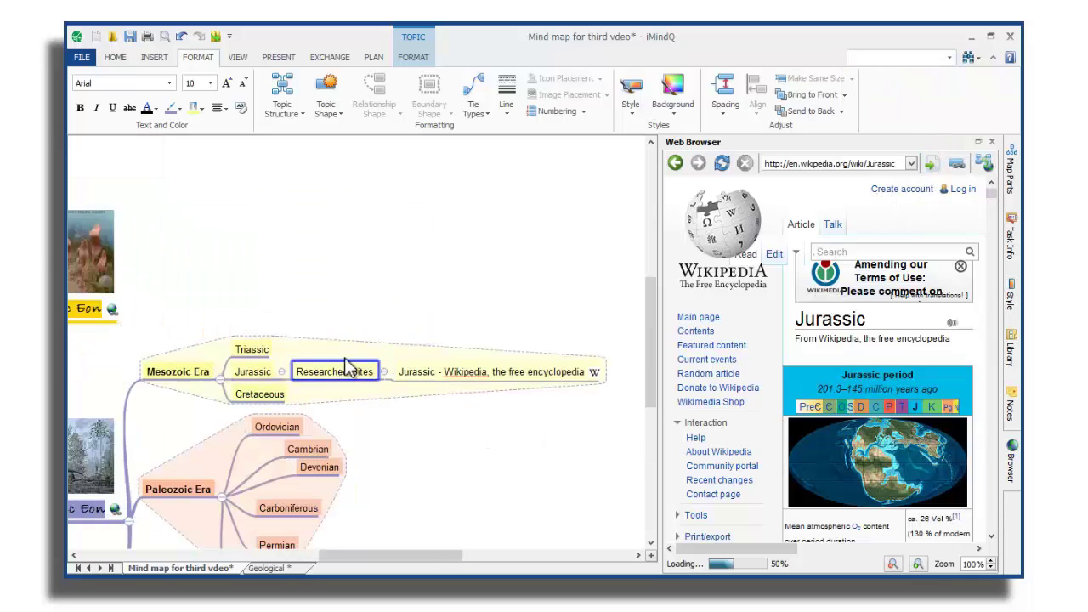
pyautogui.click(675, 163)
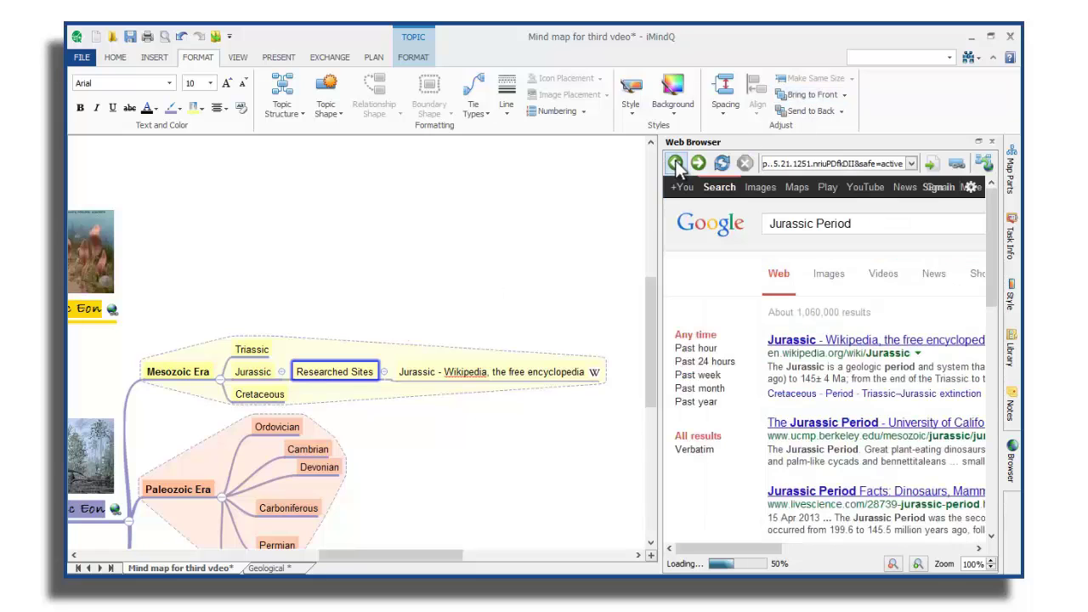
pyautogui.click(829, 425)
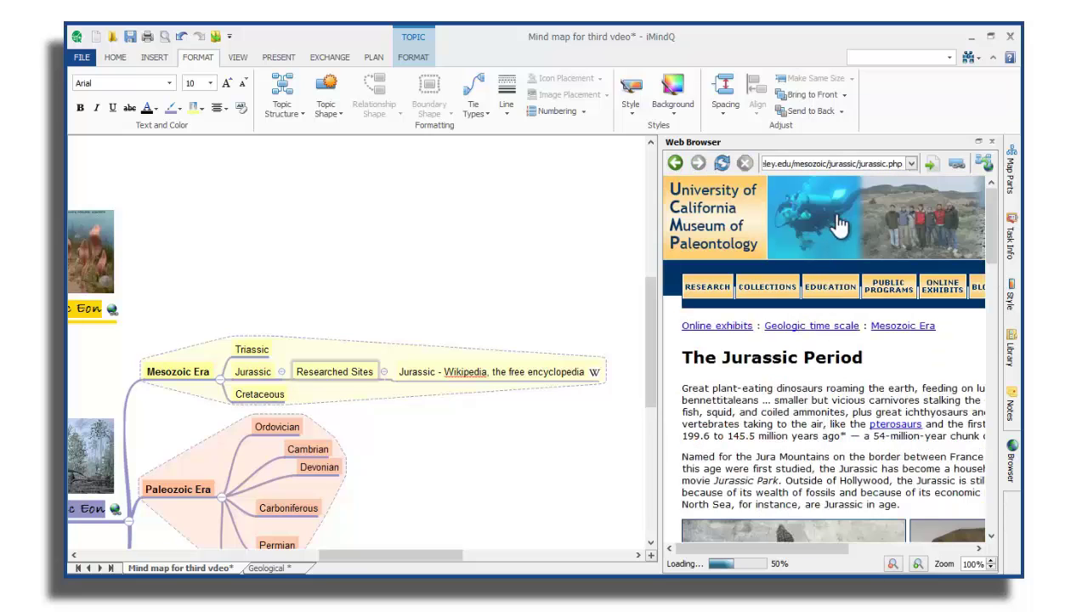
pyautogui.click(932, 164)
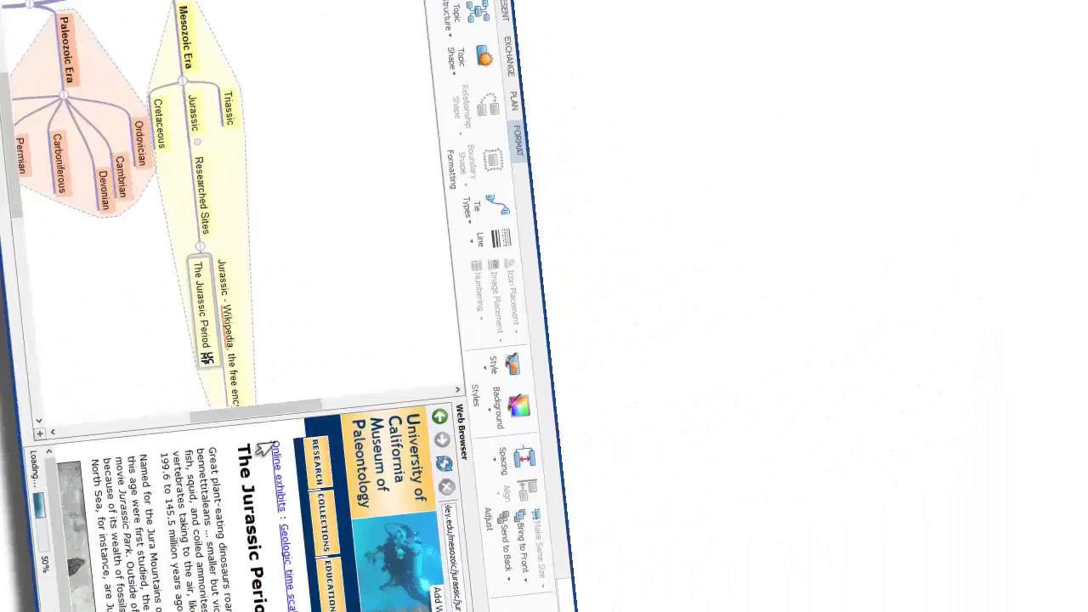